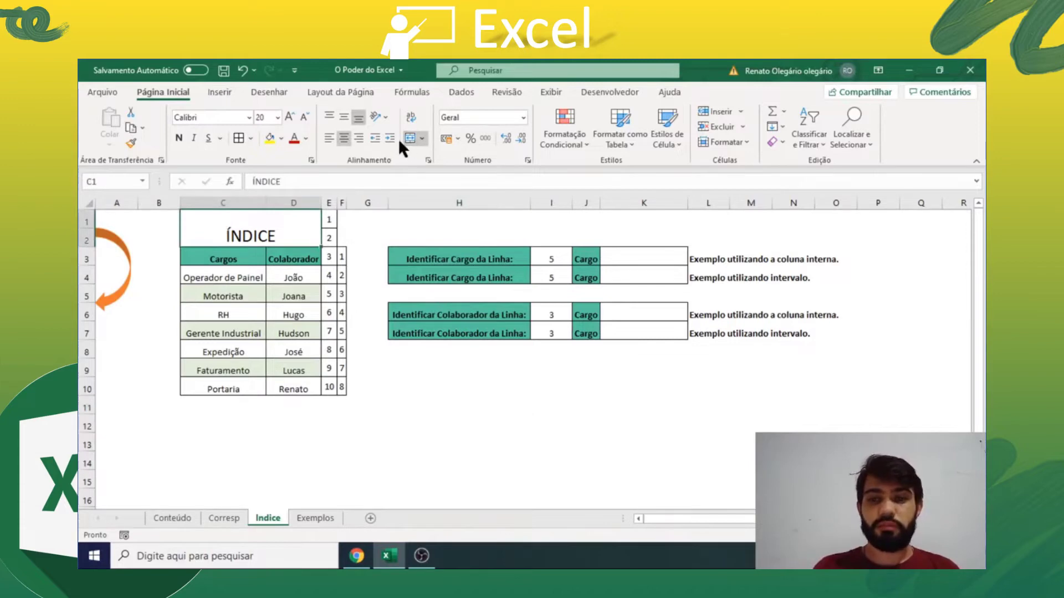
- Examine the Cargos and Colaborador columns, the numbering columns beside them, and the "Identificar Cargo da Linha" lookup rows
click(406, 140)
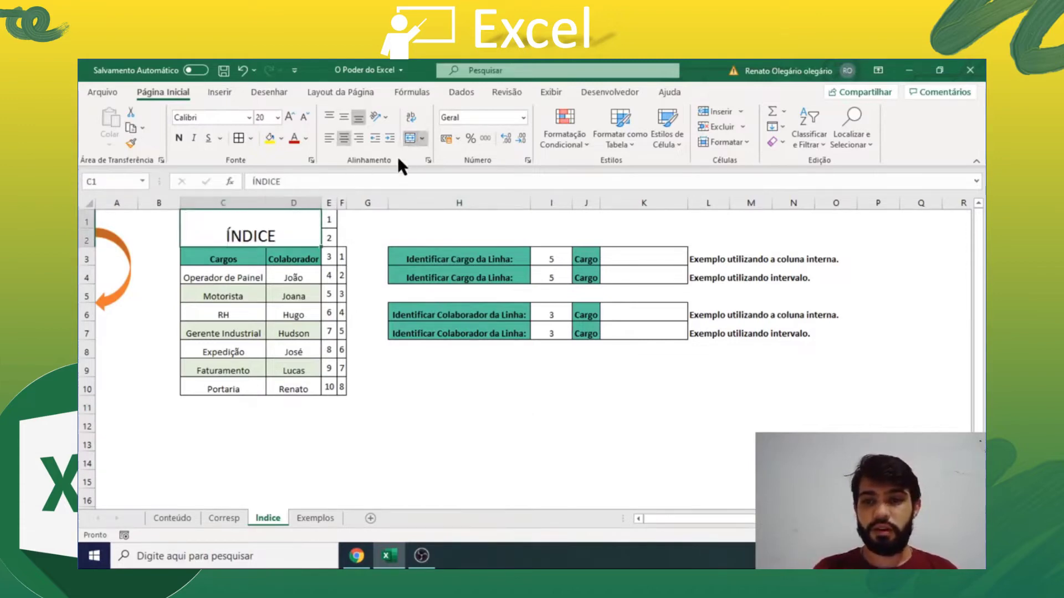
click(230, 200)
click(284, 200)
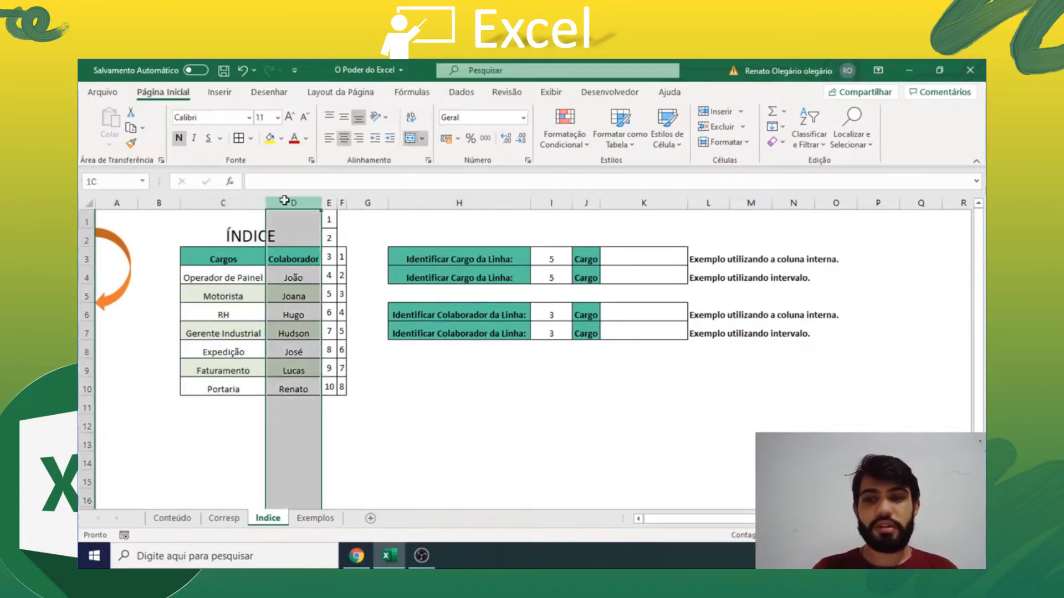
click(253, 261)
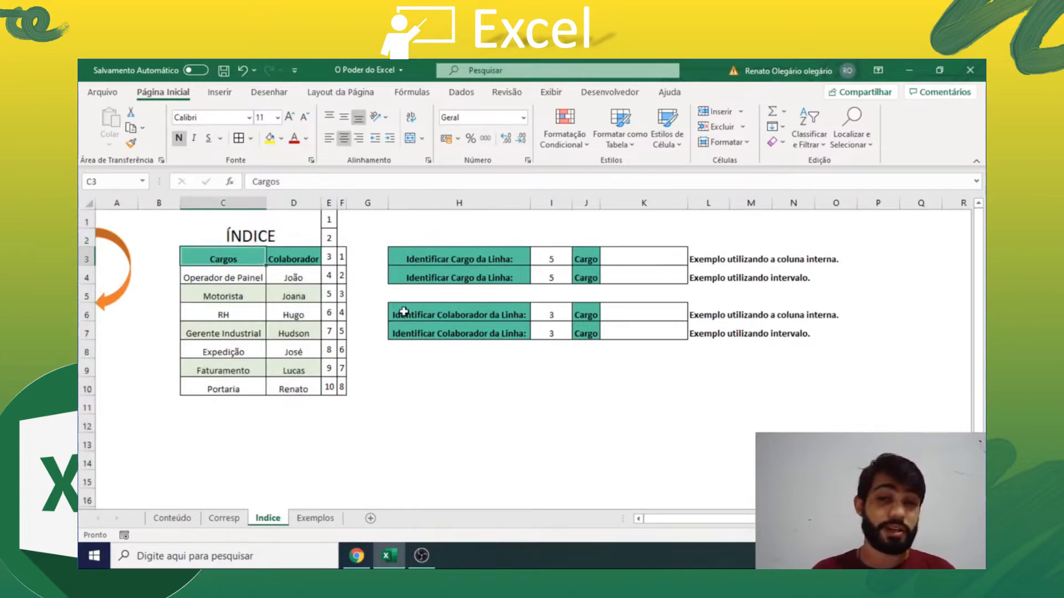
key(Right)
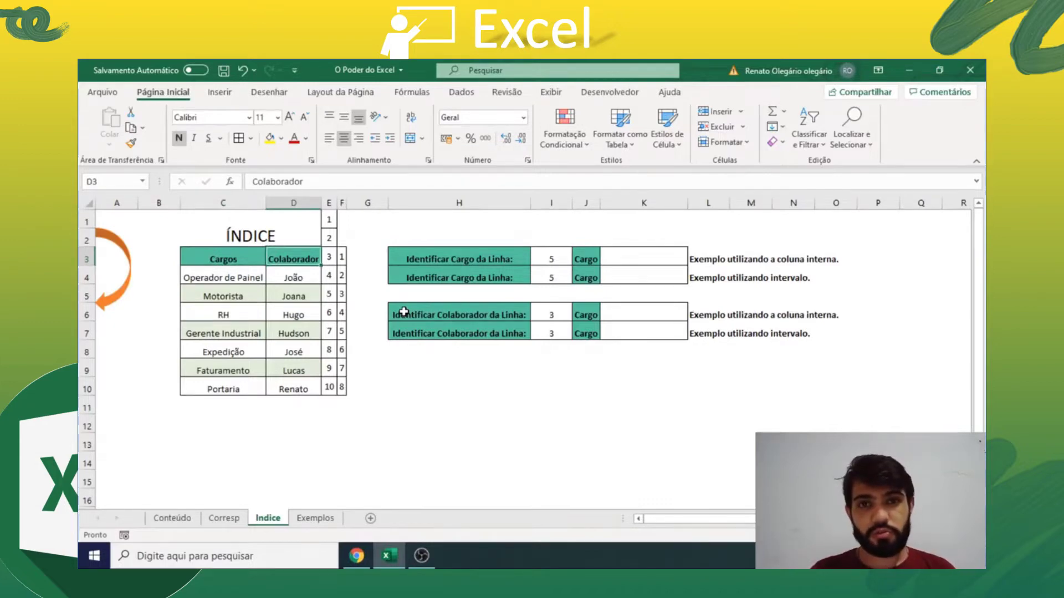
drag(328, 203, 338, 205)
click(321, 268)
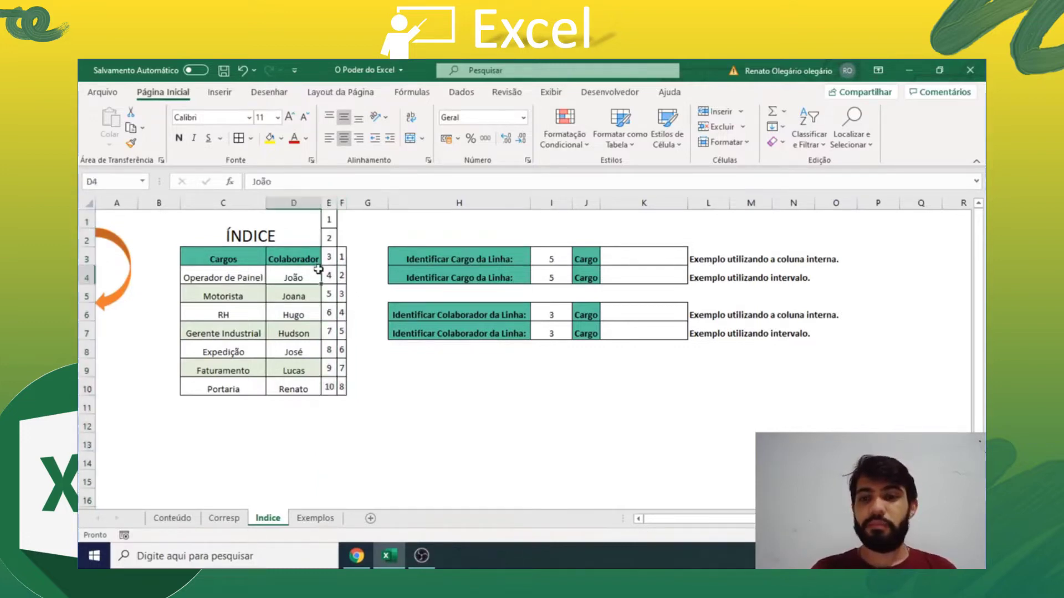
click(525, 253)
drag(527, 252, 492, 273)
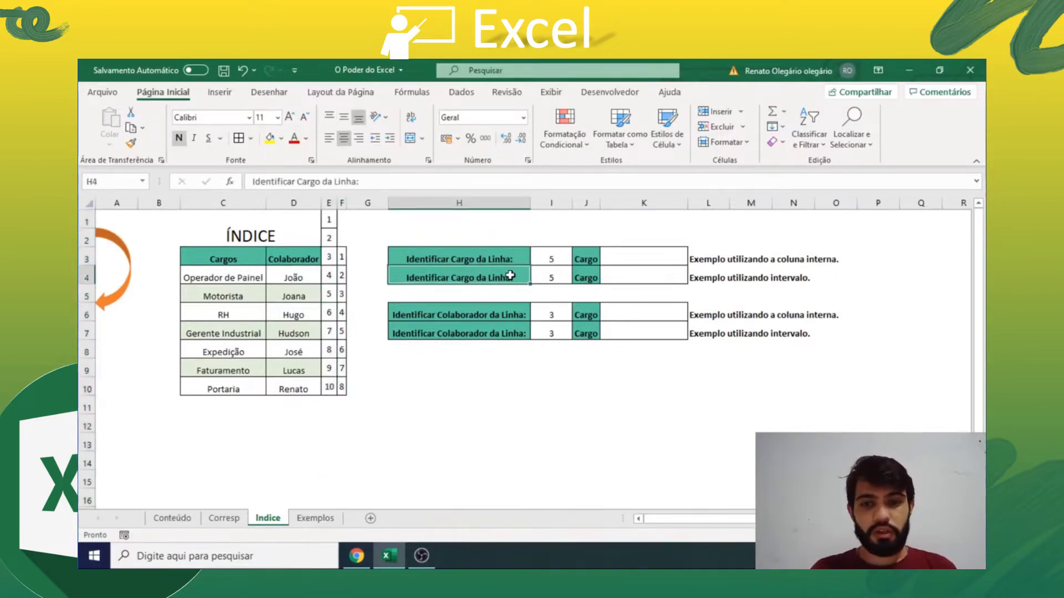
click(545, 275)
click(495, 255)
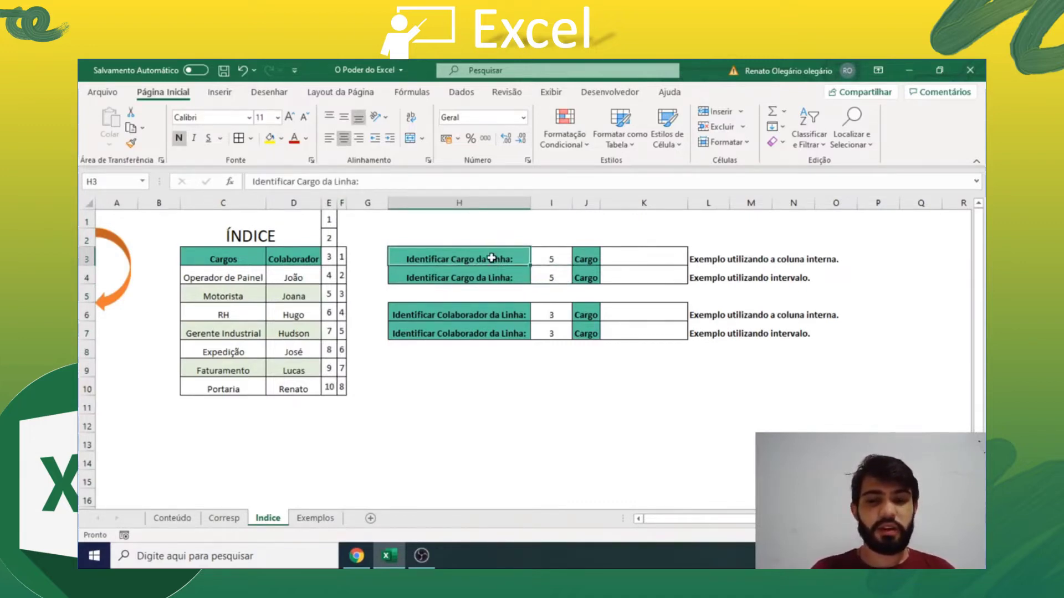
click(562, 259)
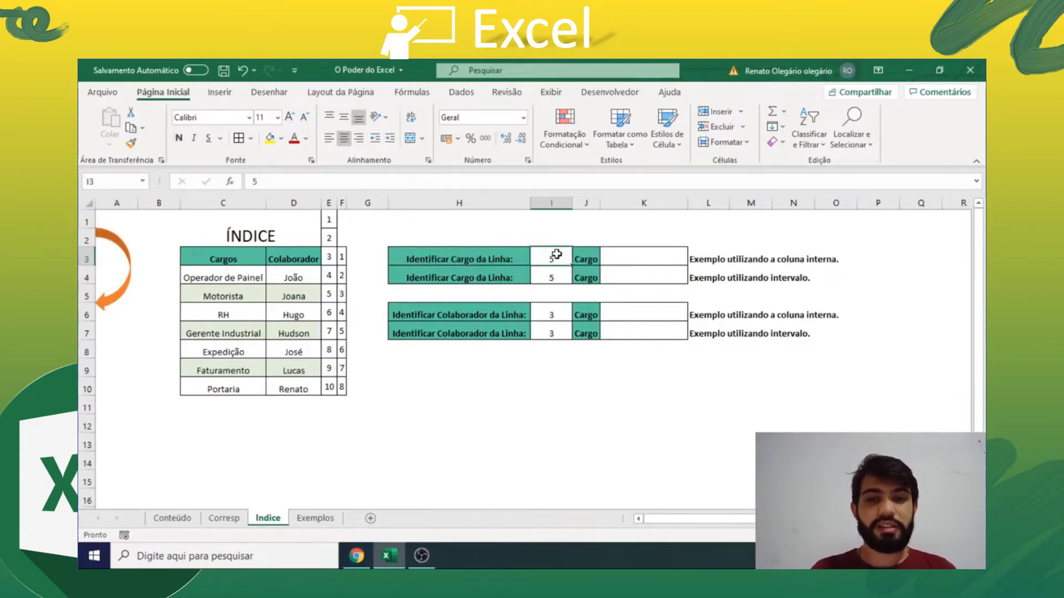
- Trace the sheet's row numbers from row 1 to row 5 to locate the matching entry in the Cargos column
click(279, 204)
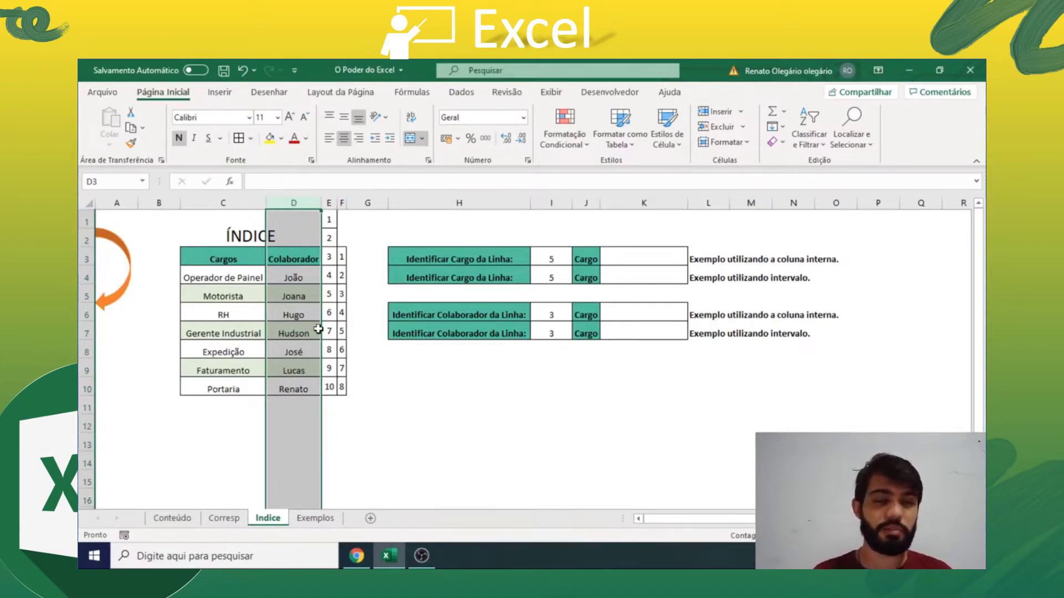
click(87, 220)
click(87, 239)
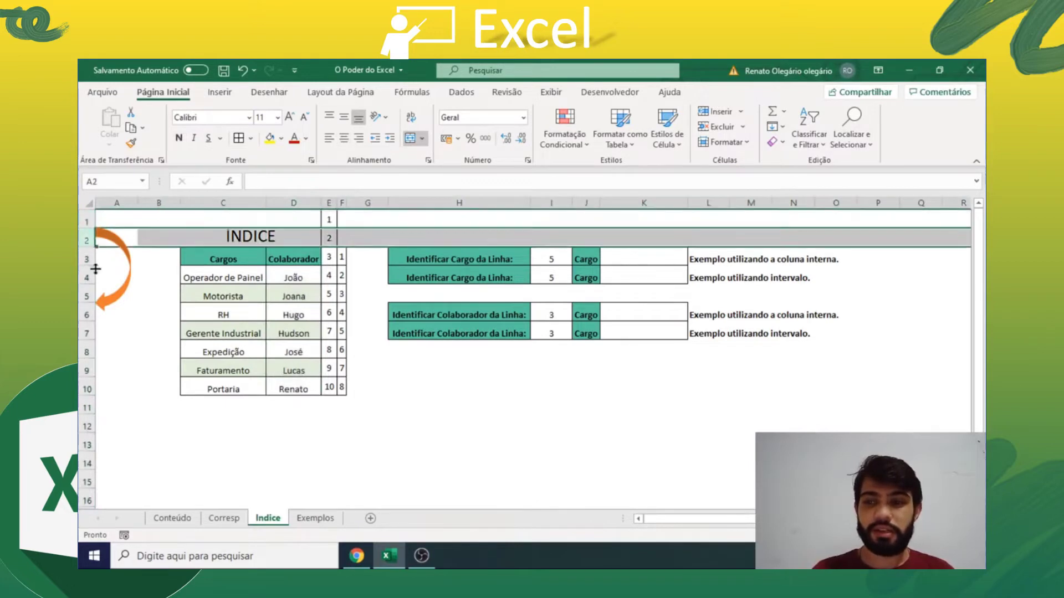
click(90, 259)
click(87, 278)
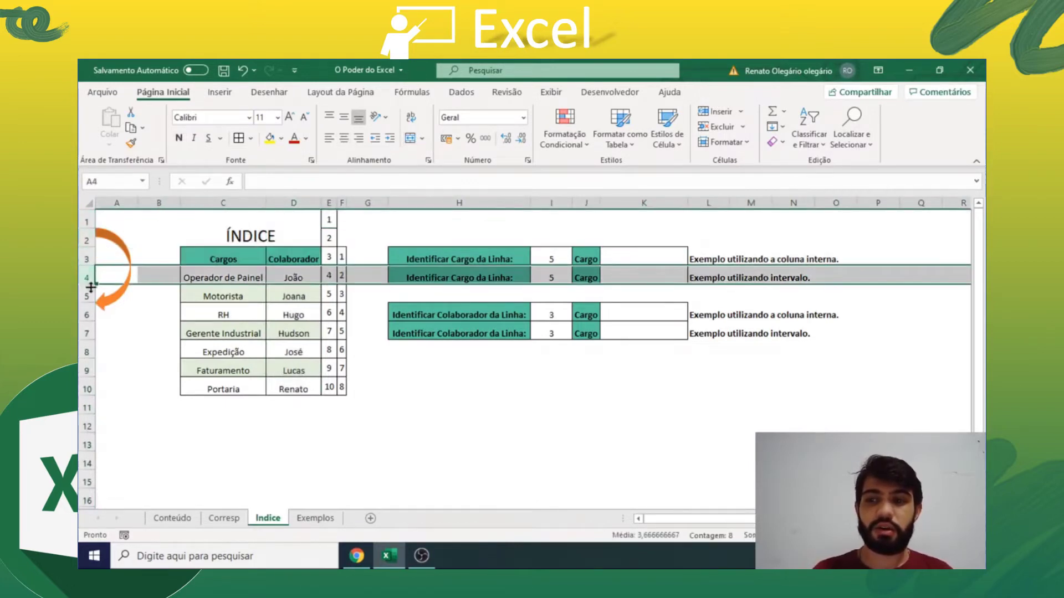
click(87, 296)
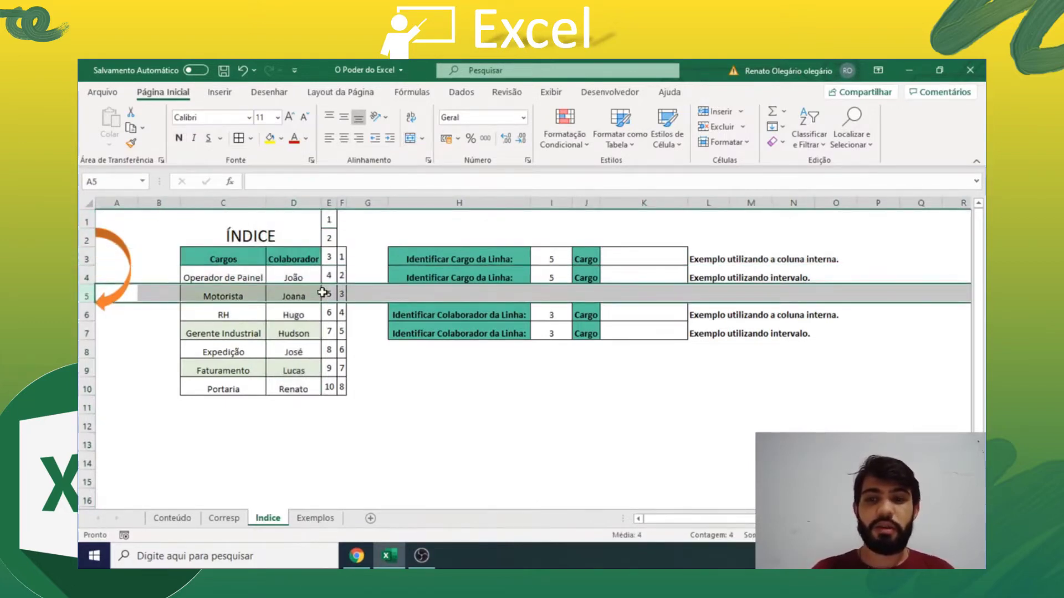
click(258, 298)
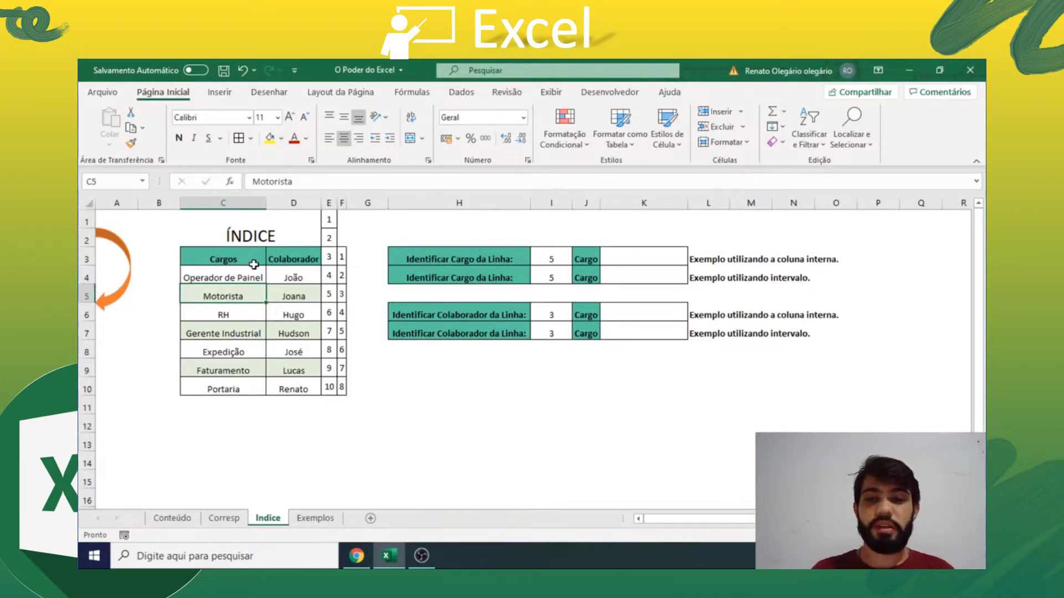
- Examine the Cargos range C3:C10 and count five positions from its header to compare interval-based with sheet-row numbering
drag(246, 257, 250, 389)
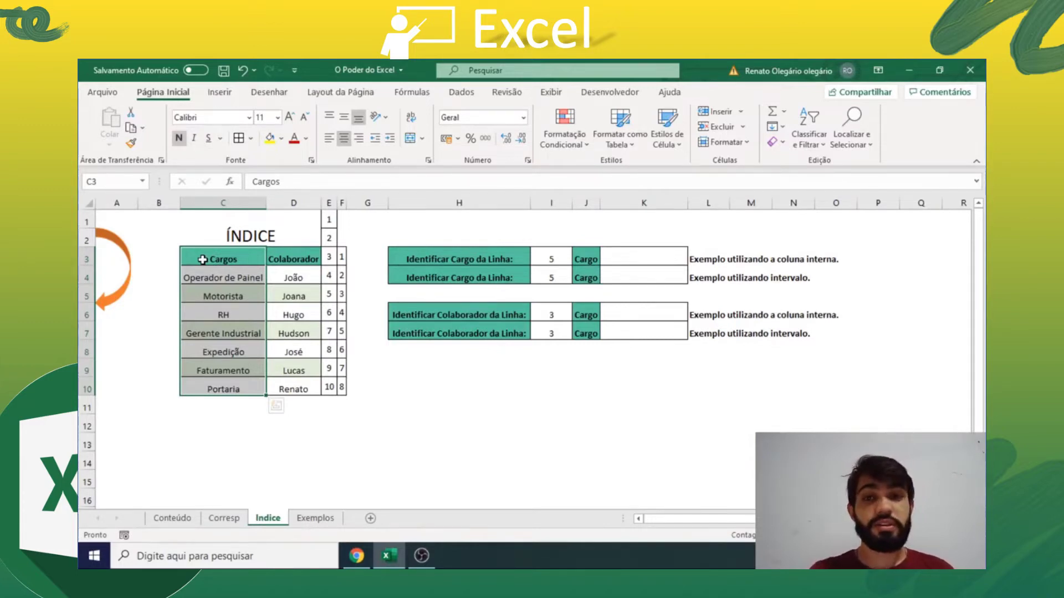
drag(215, 252, 236, 259)
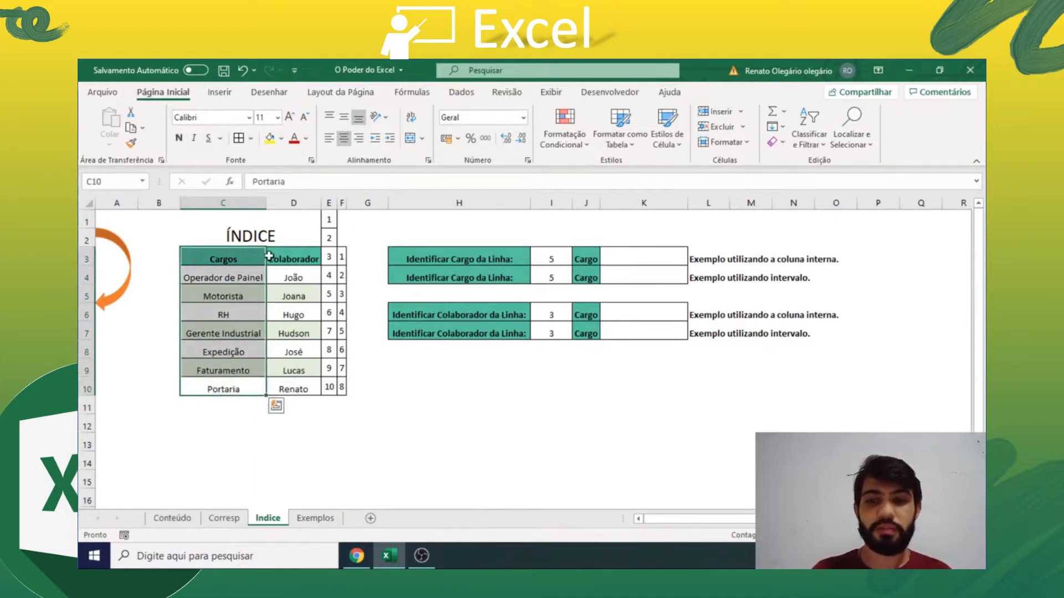
click(552, 277)
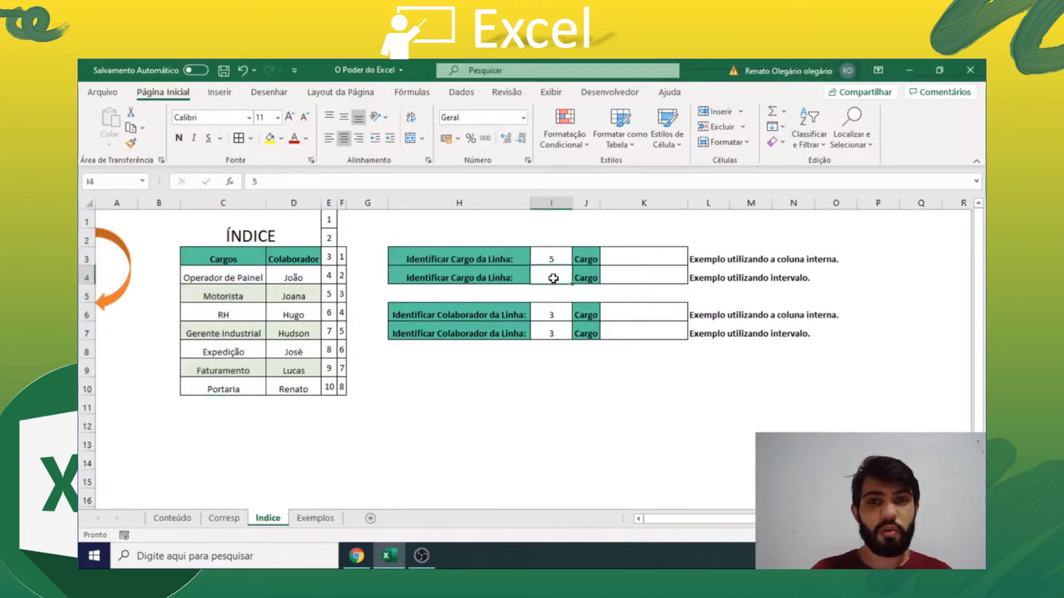
click(243, 296)
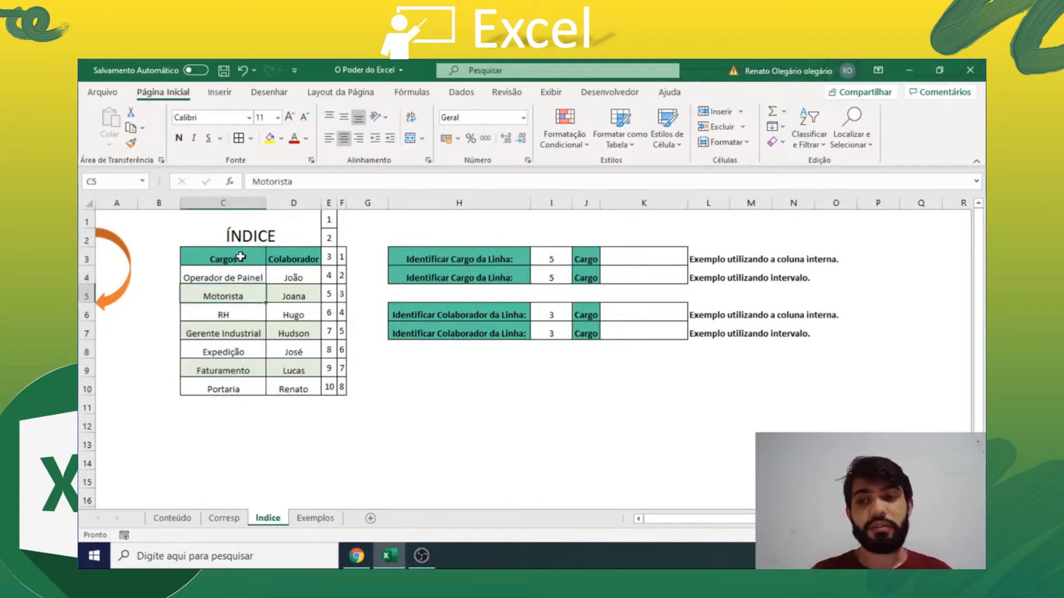
drag(239, 261, 238, 331)
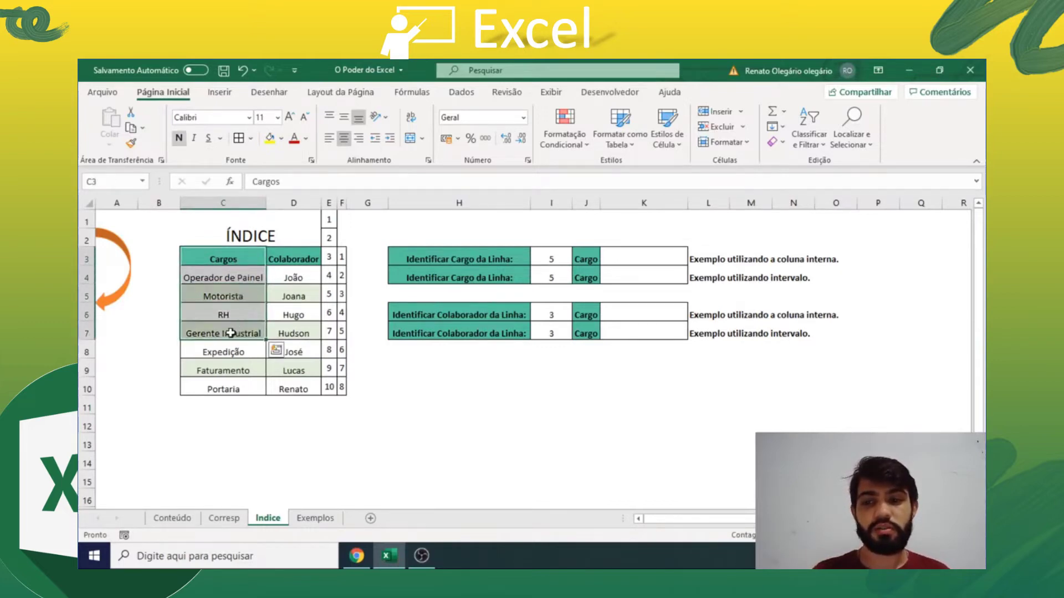
click(237, 330)
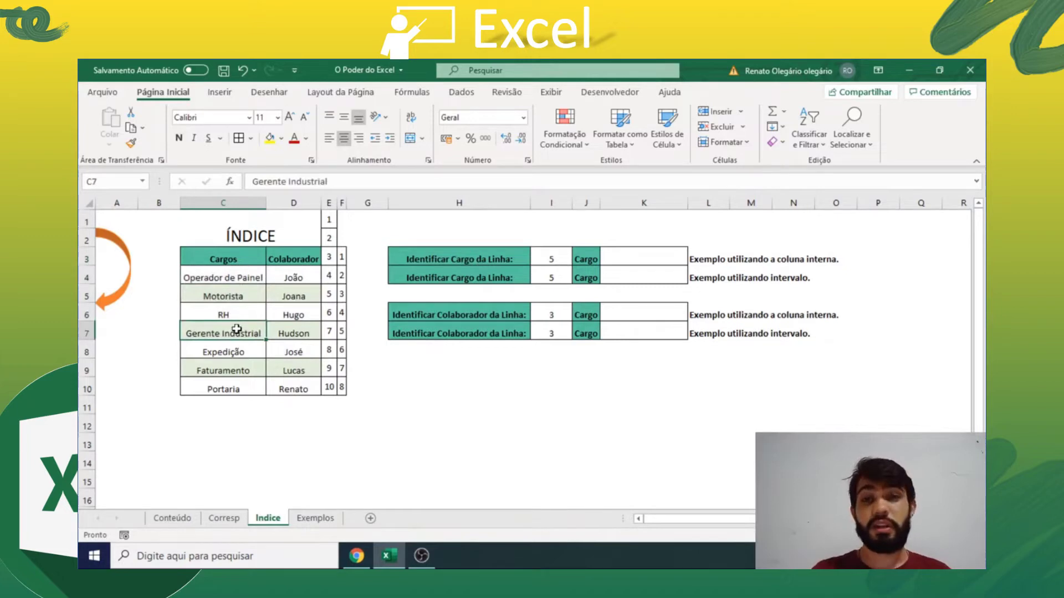
- Begin an ÍNDICE formula in cell K3, the Cargo result for the example using the internal column
click(718, 264)
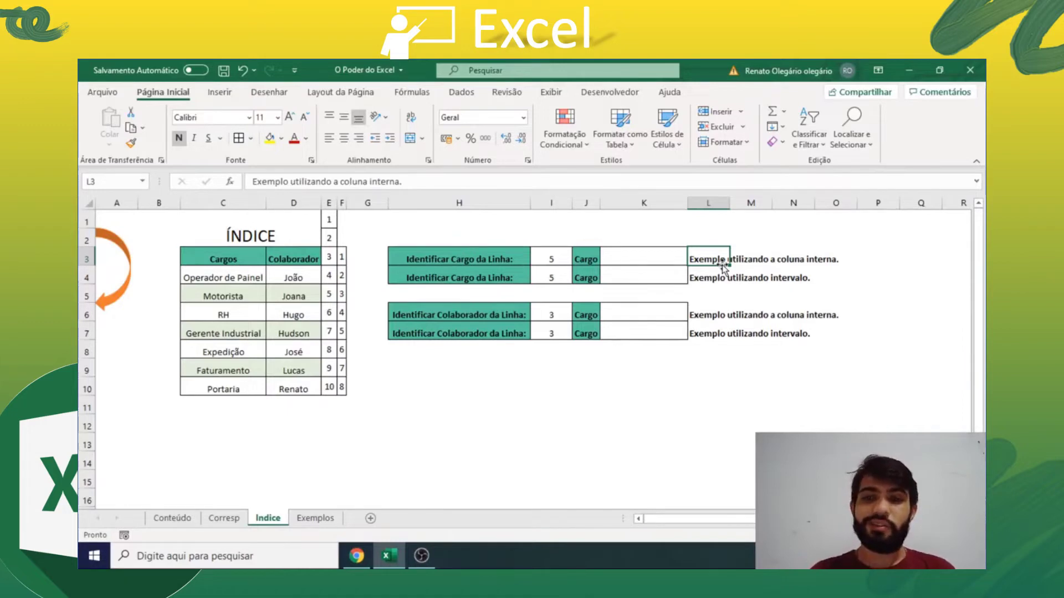
key(Left)
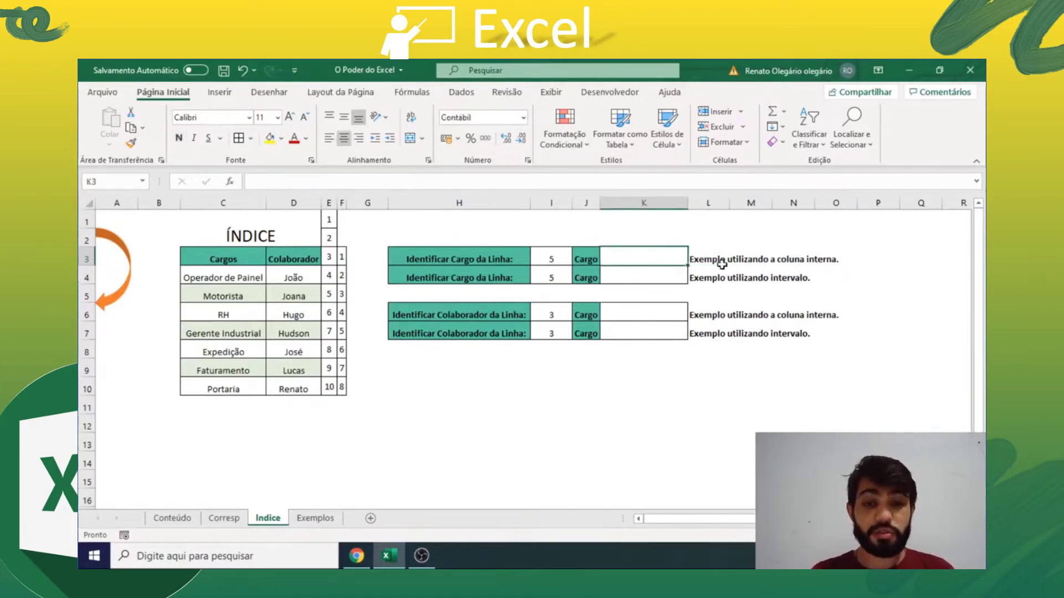
text(=)
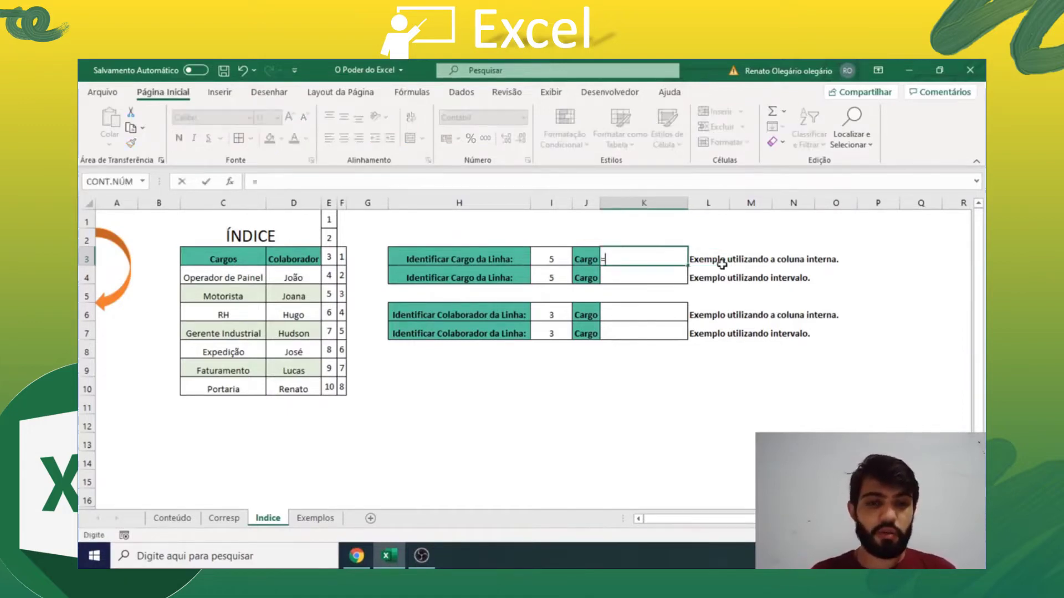
text(índice()
key(BackSpace)
key(BackSpace)
key(BackSpace)
key(BackSpace)
key(BackSpace)
key(BackSpace)
key(BackSpace)
text(índice()
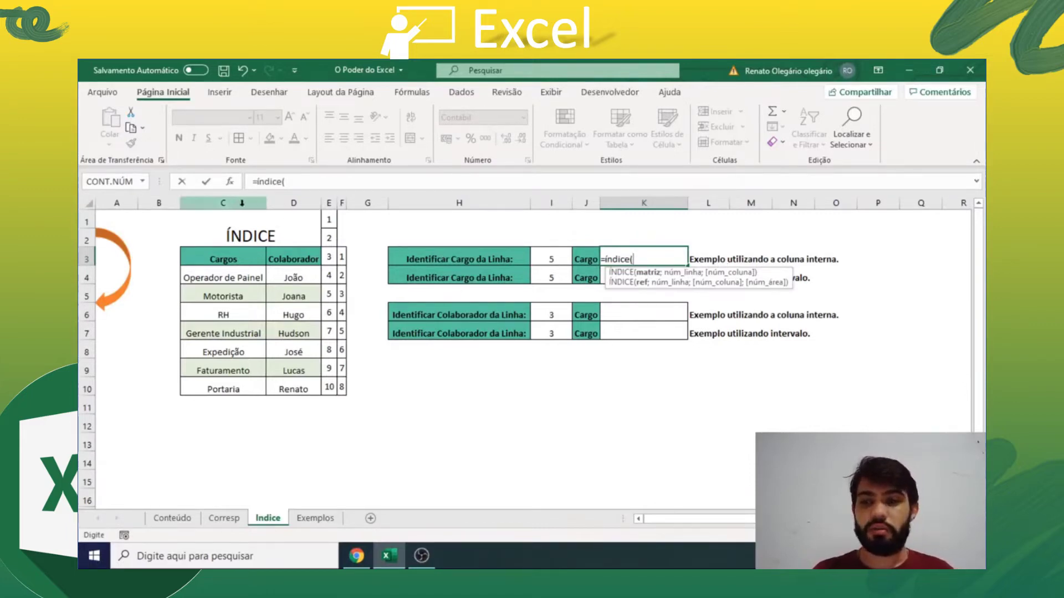
- Complete the K3 formula with column C as the matrix and I3 as the row number: =ÍNDICE(C:C;I3)
drag(240, 203, 294, 203)
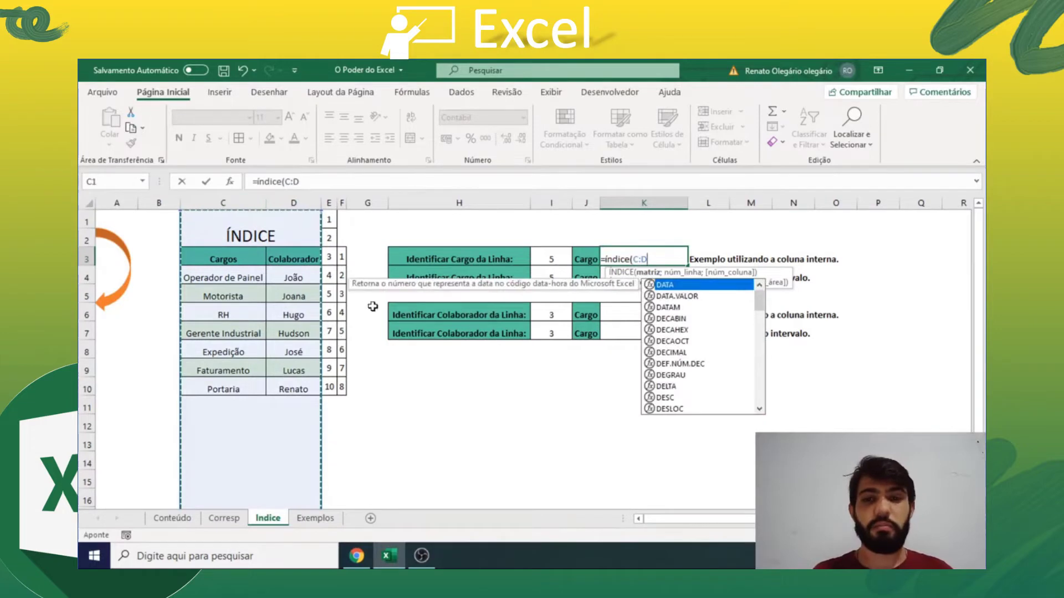
key(BackSpace)
text(C;)
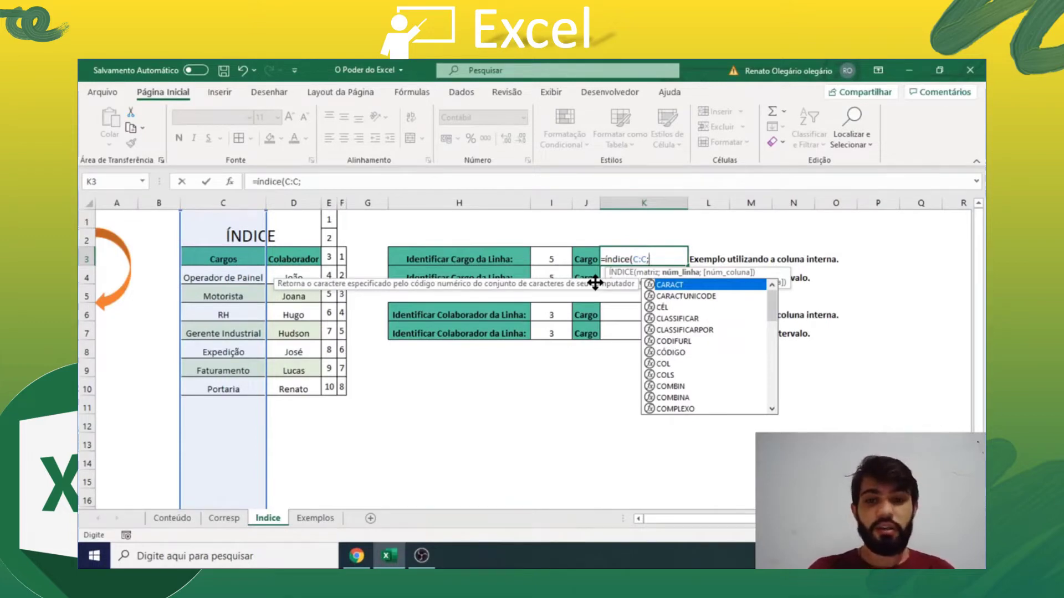
click(564, 261)
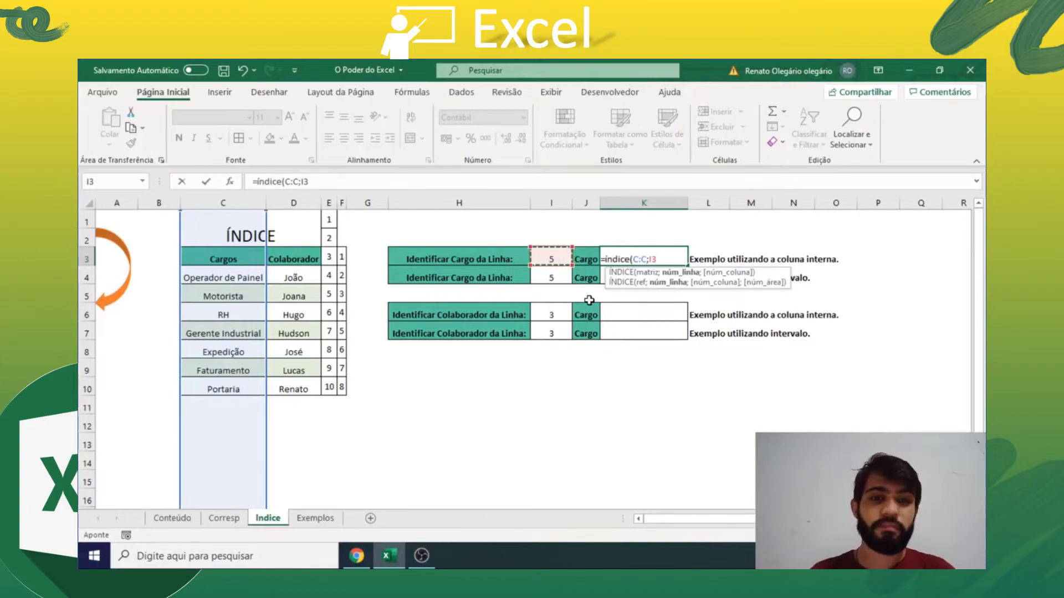
text())
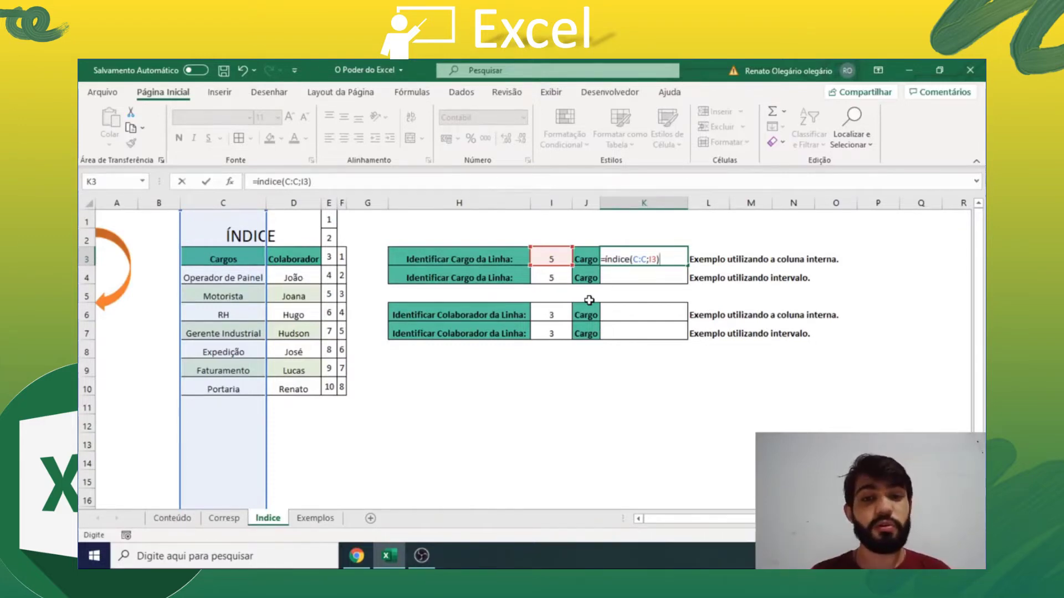
double_click(654, 259)
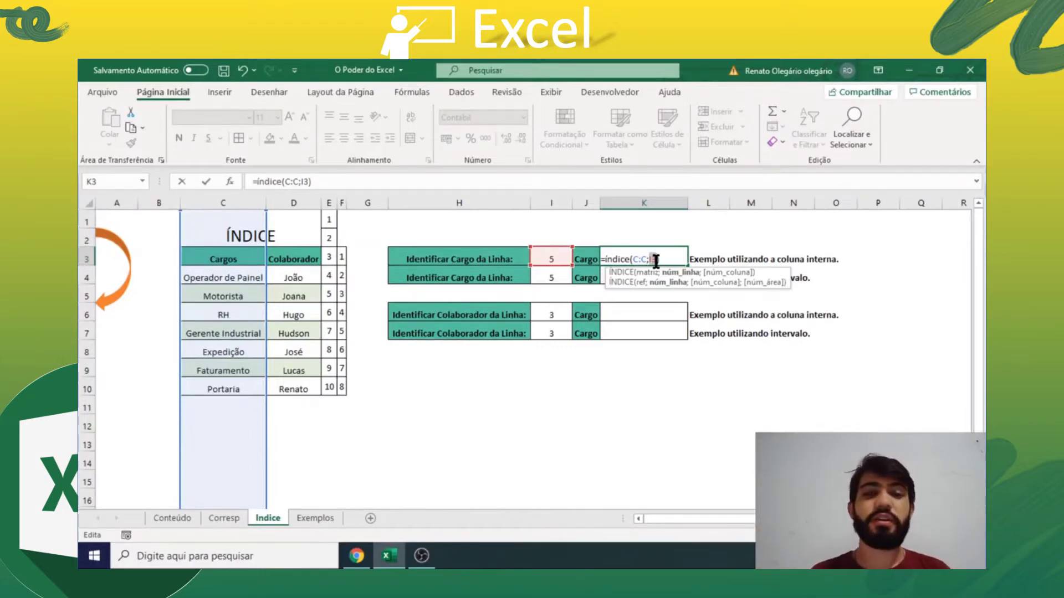
key(Return)
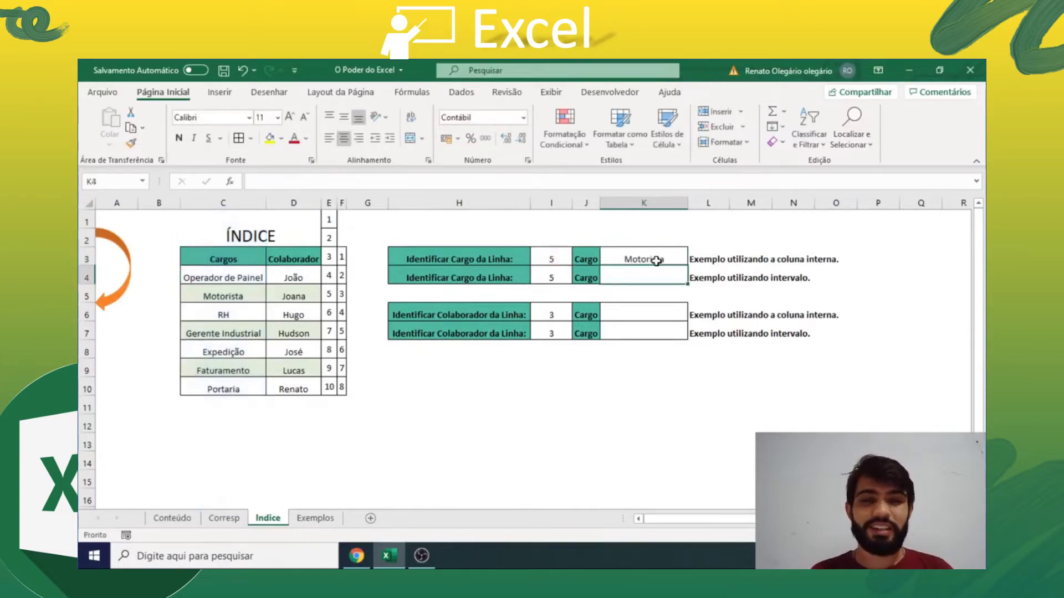
- Review the ÍNDICE formula's arguments in K3 against its row number in I3 and the table's top rows
click(656, 260)
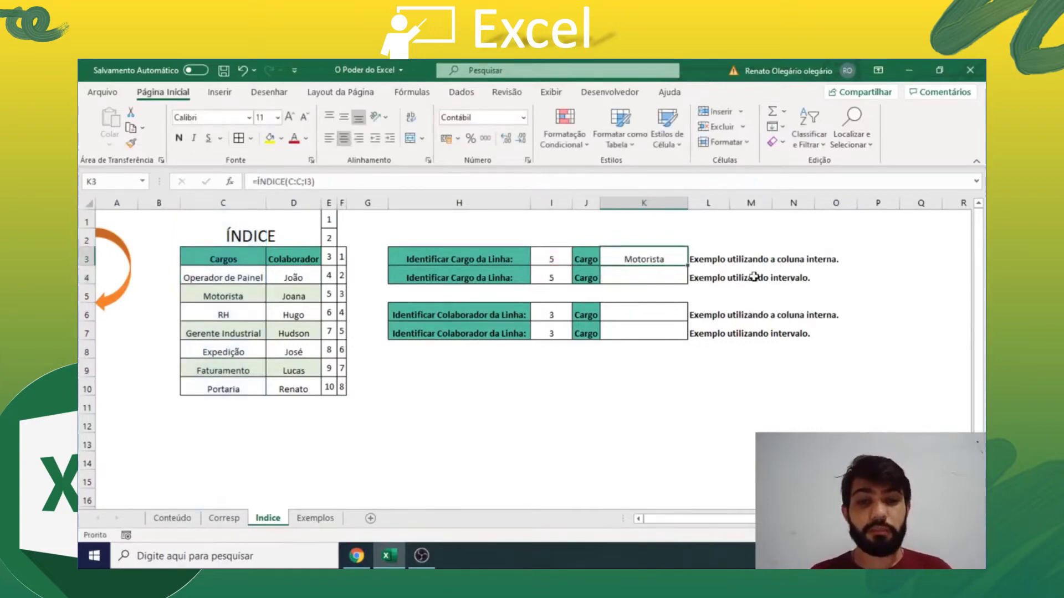
click(692, 258)
double_click(675, 257)
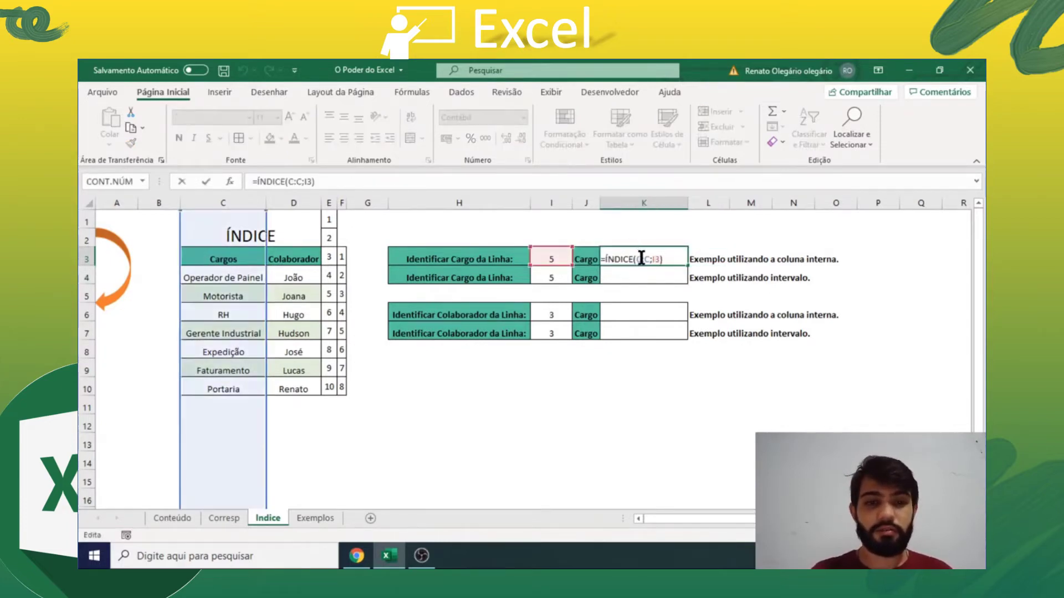
click(650, 258)
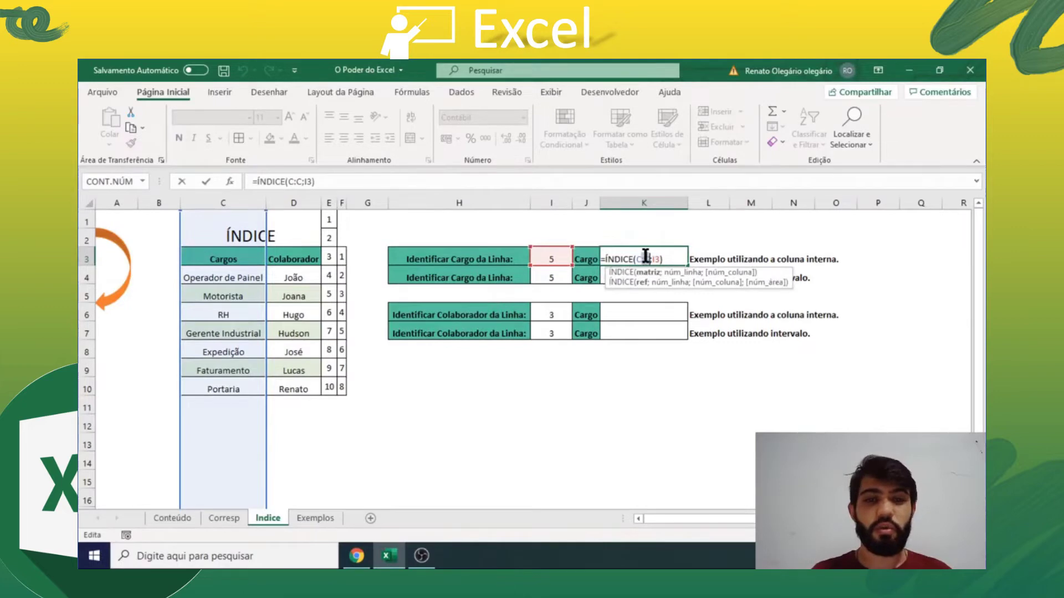
key(Escape)
click(702, 258)
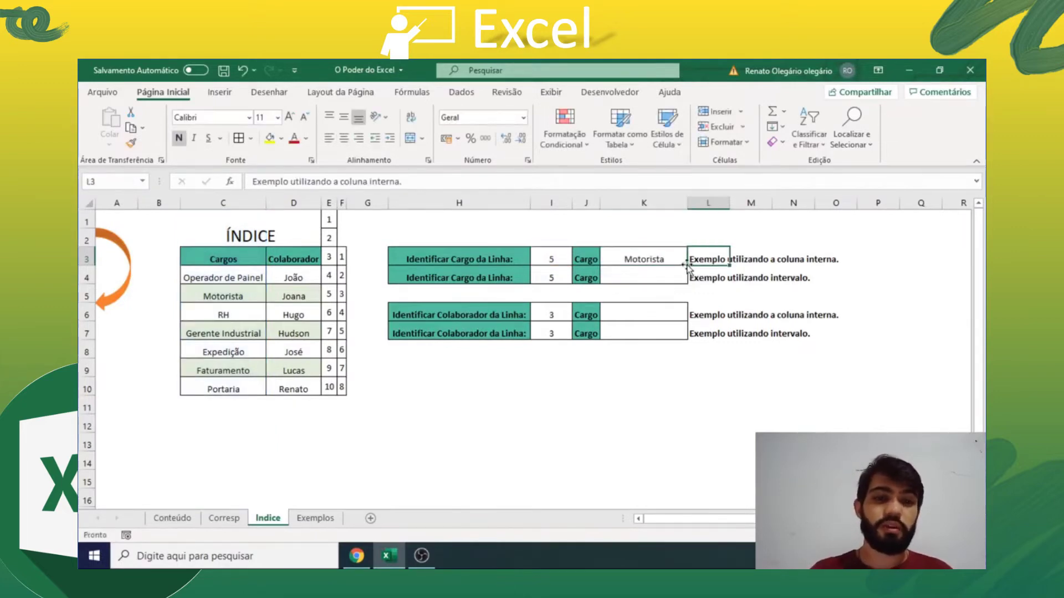
key(Left)
click(561, 259)
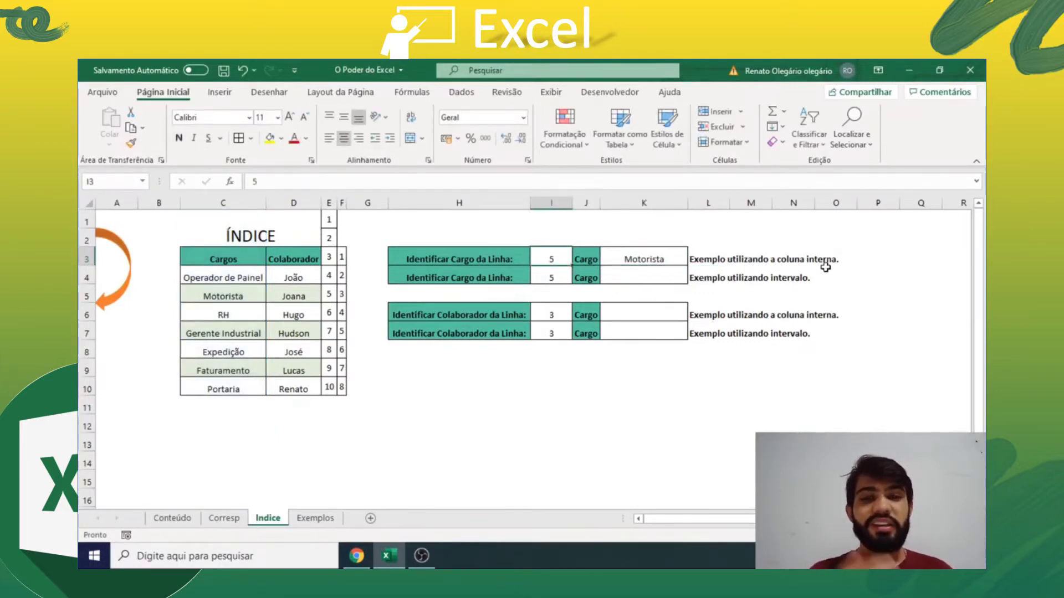
click(233, 224)
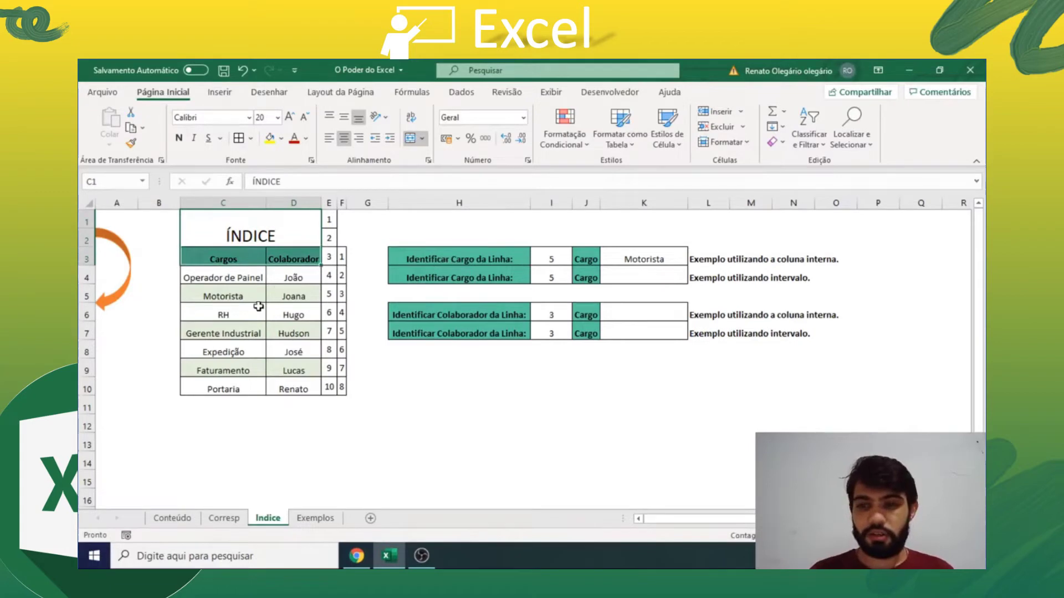
- Examine column C's extent and count sheet rows 1 to 5 to locate the position used by the whole-column formula
click(258, 307)
key(ctrl+shift+Down)
key(ctrl+shift+Down)
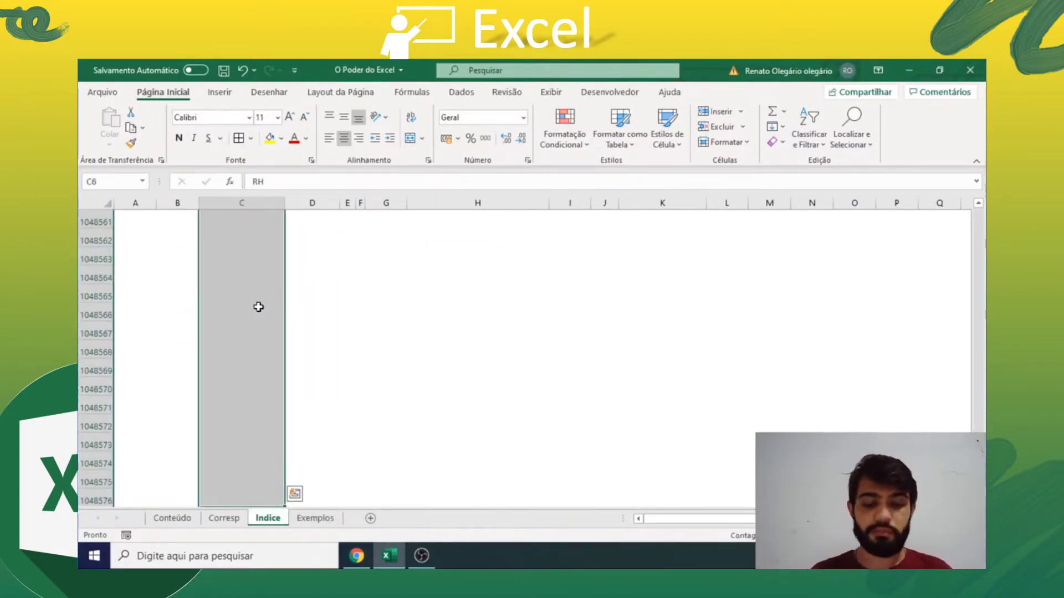
key(ctrl+shift+Up)
scroll(258, 307, up, 3)
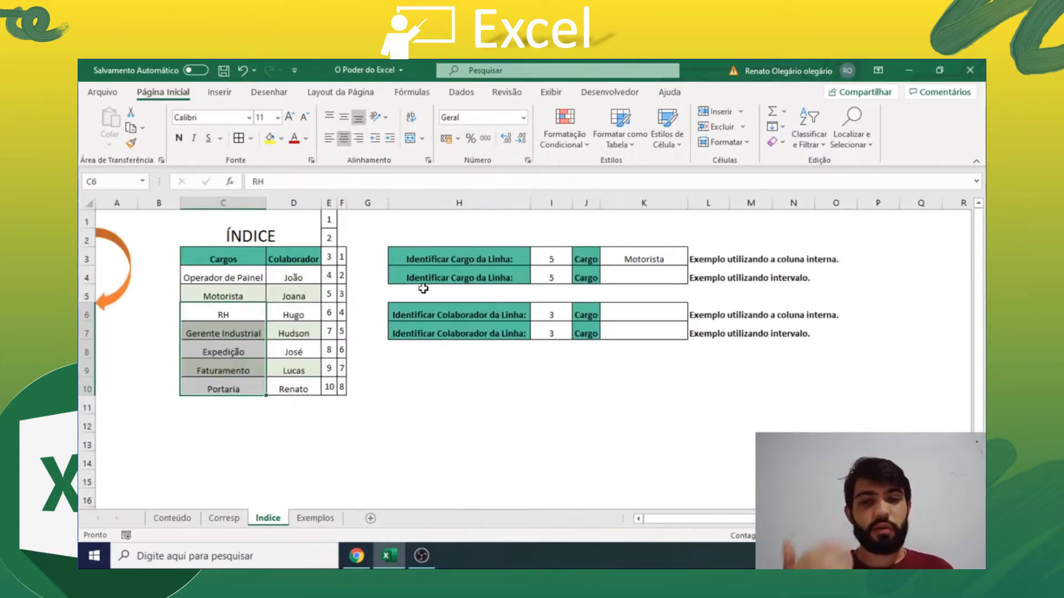
click(89, 221)
click(89, 240)
click(87, 259)
click(87, 277)
click(84, 295)
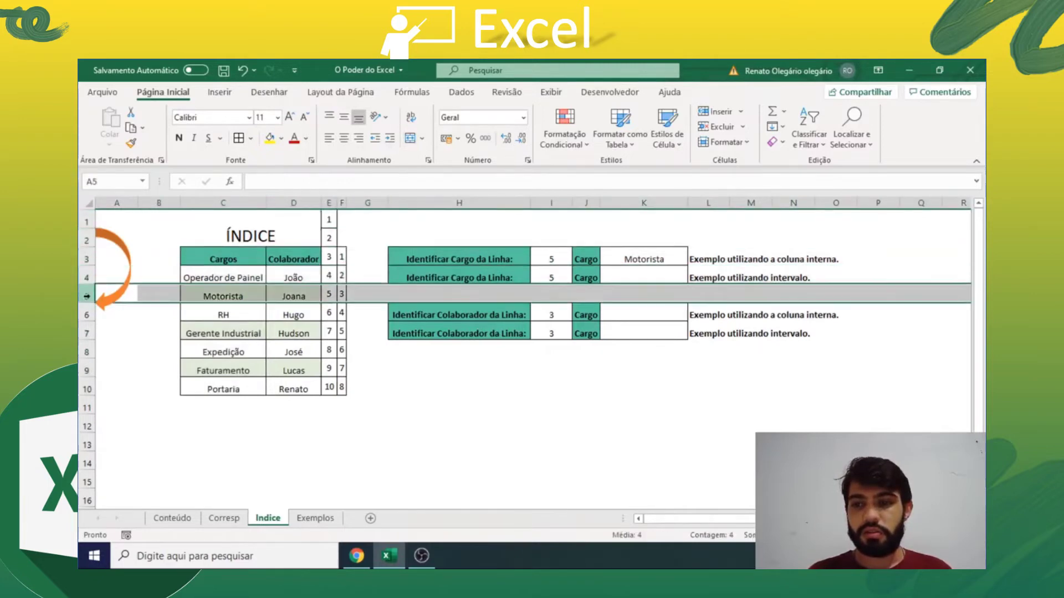
- Fill the Motorista cell C5 in the Cargos column with yellow
click(222, 296)
click(269, 138)
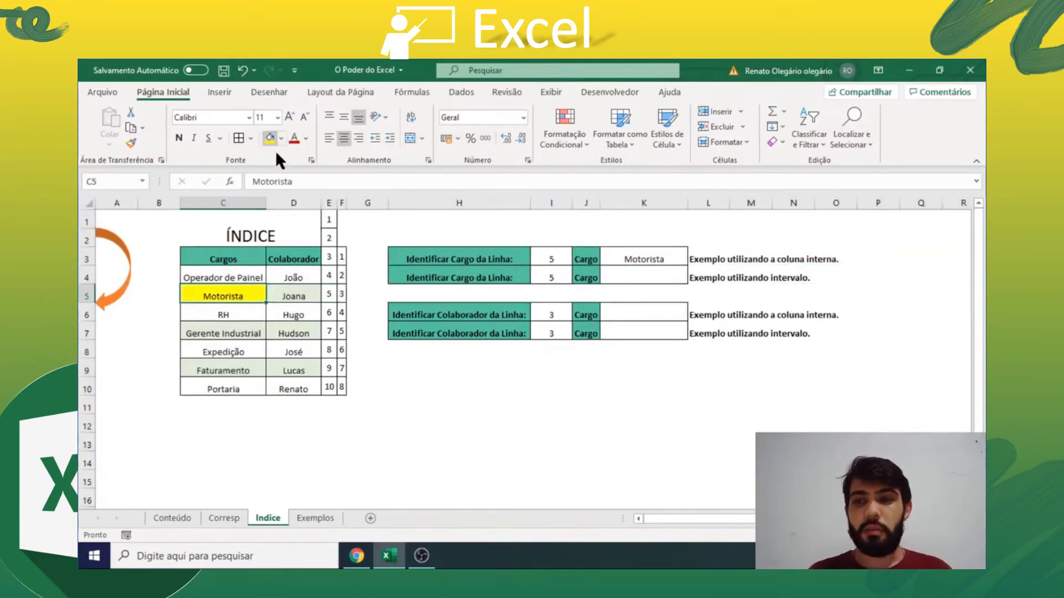
click(277, 309)
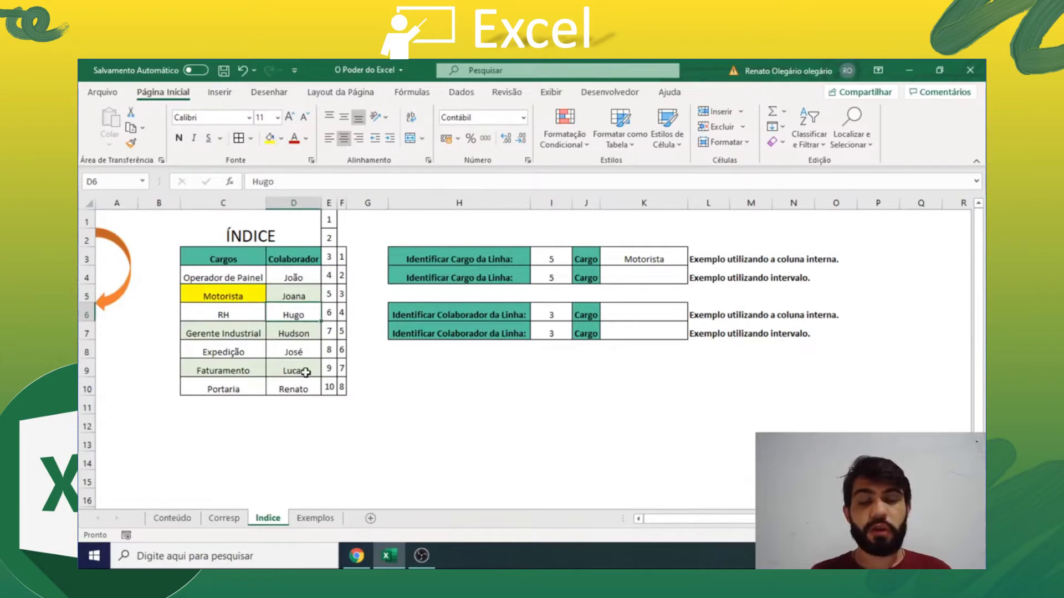
- Enter =ÍNDICE(C3:C10;I4) in K4 as the Cargo result for the interval example
click(544, 280)
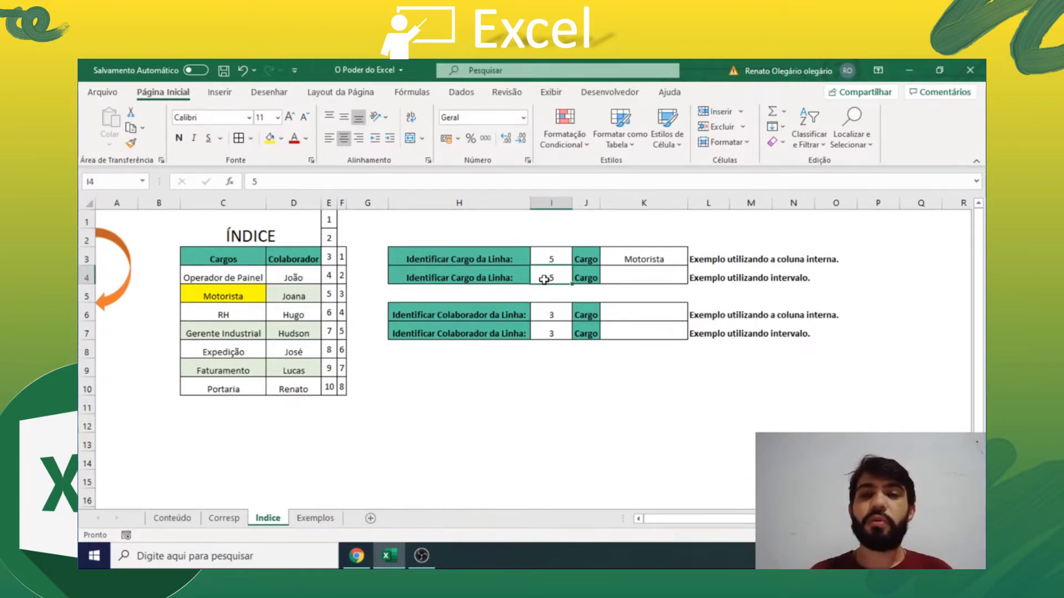
key(Right)
key(Right)
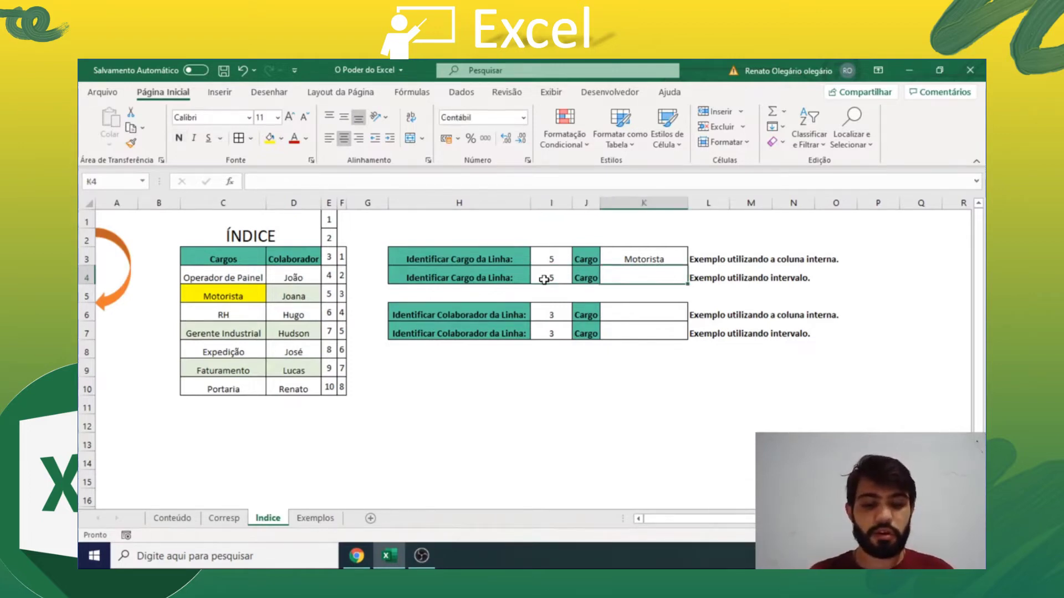
text(=índice()
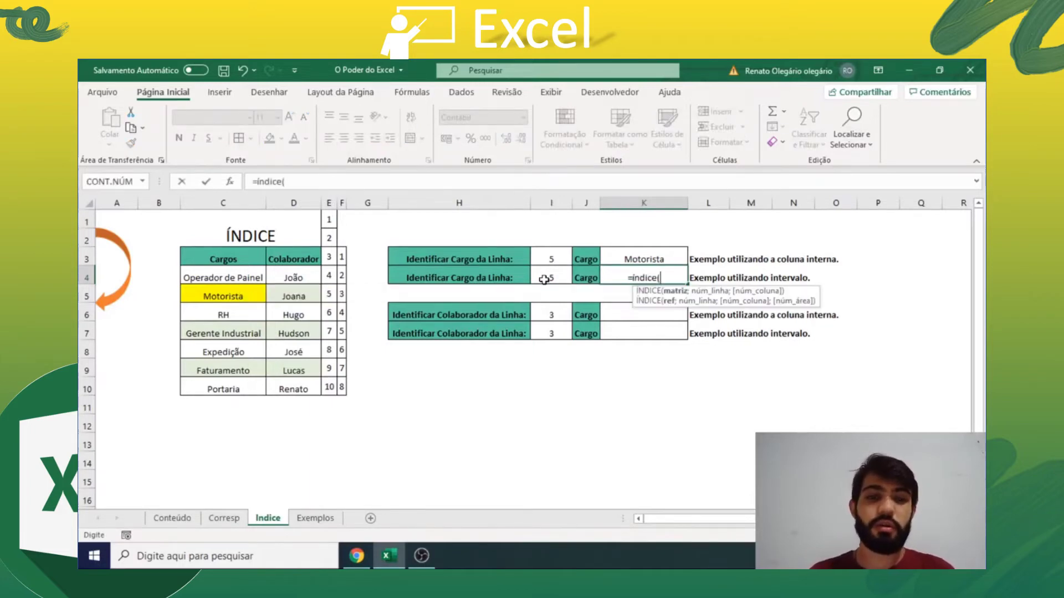
drag(241, 260, 244, 390)
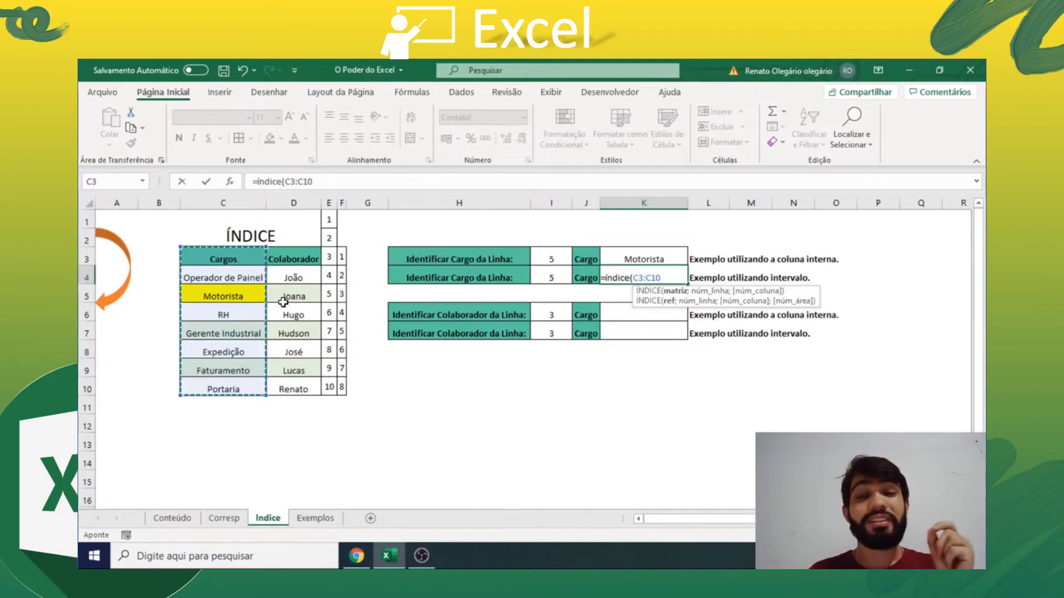
text(;)
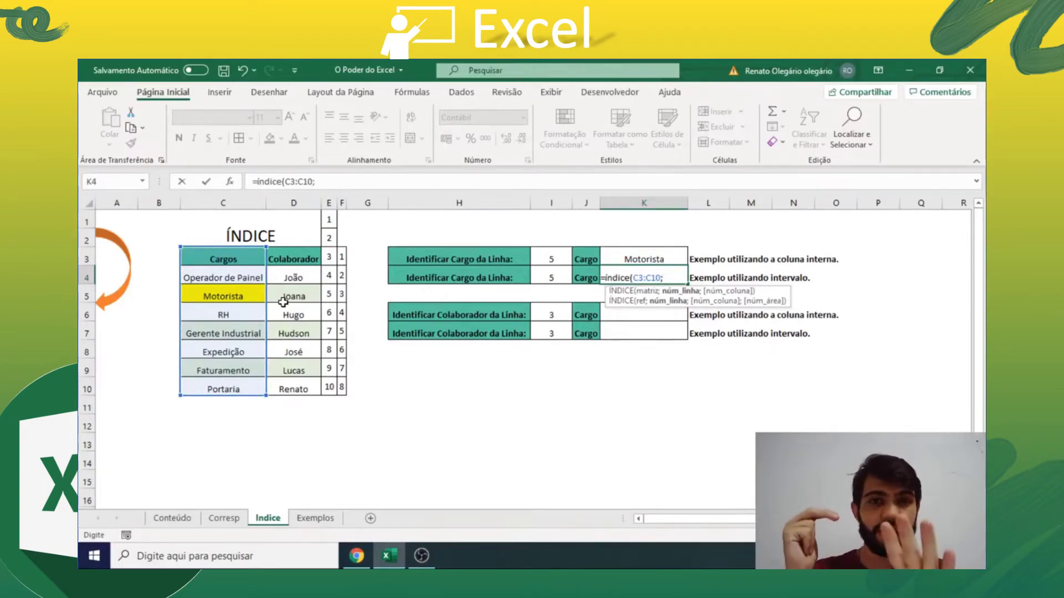
click(551, 280)
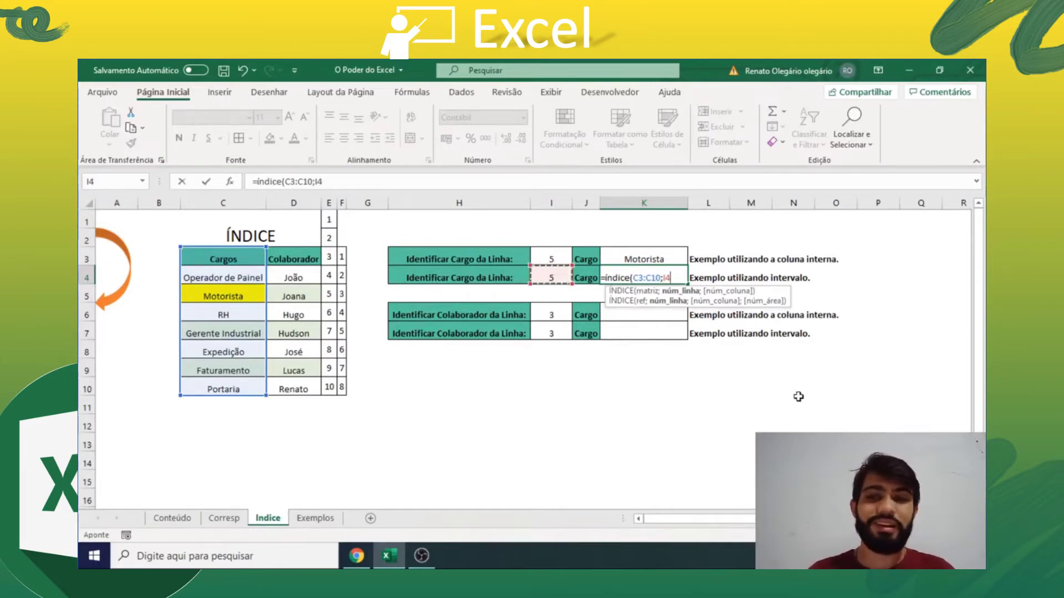
text())
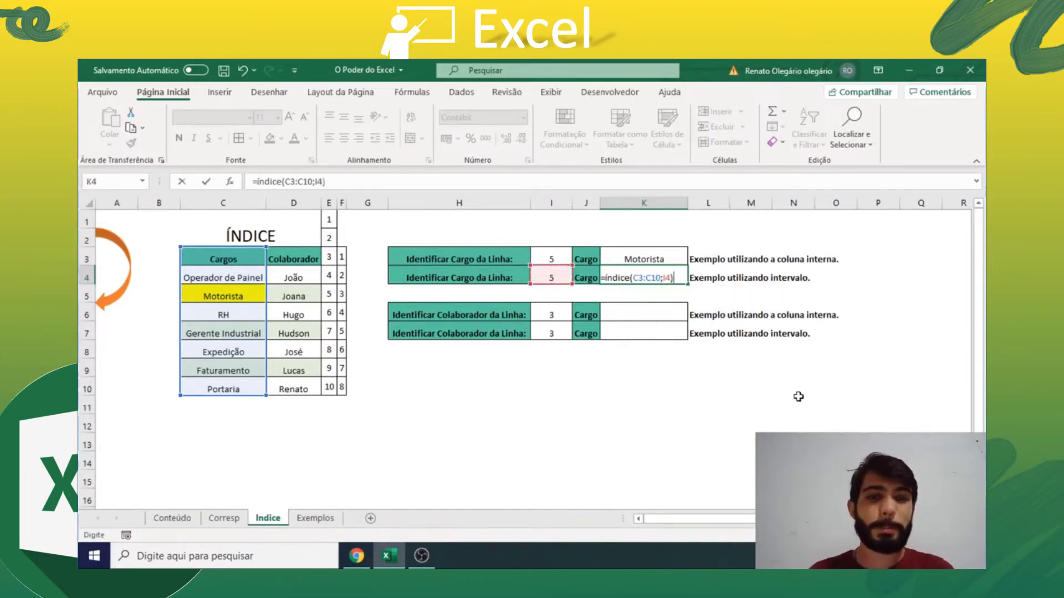
key(Return)
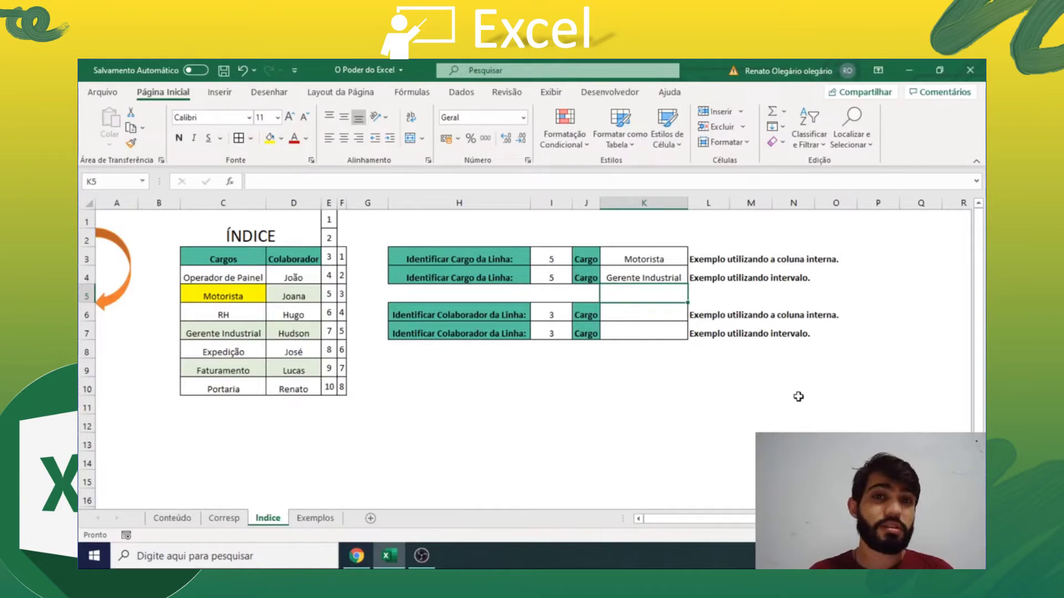
- Replace the row argument I3 in K3's ÍNDICE formula with the constant 5, giving =ÍNDICE(C:C;5)
click(626, 278)
click(640, 259)
double_click(619, 260)
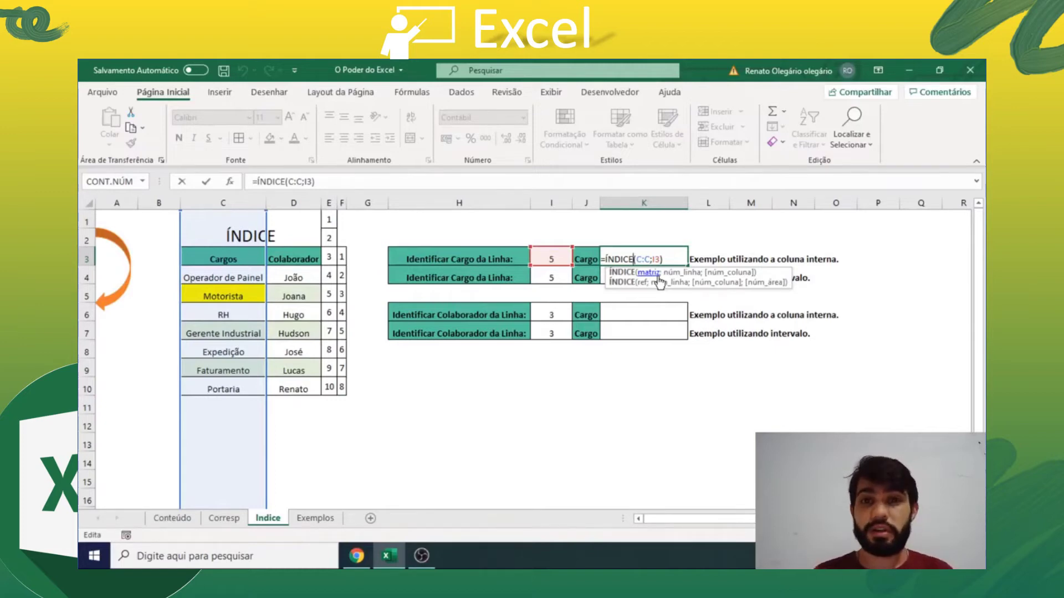
double_click(656, 259)
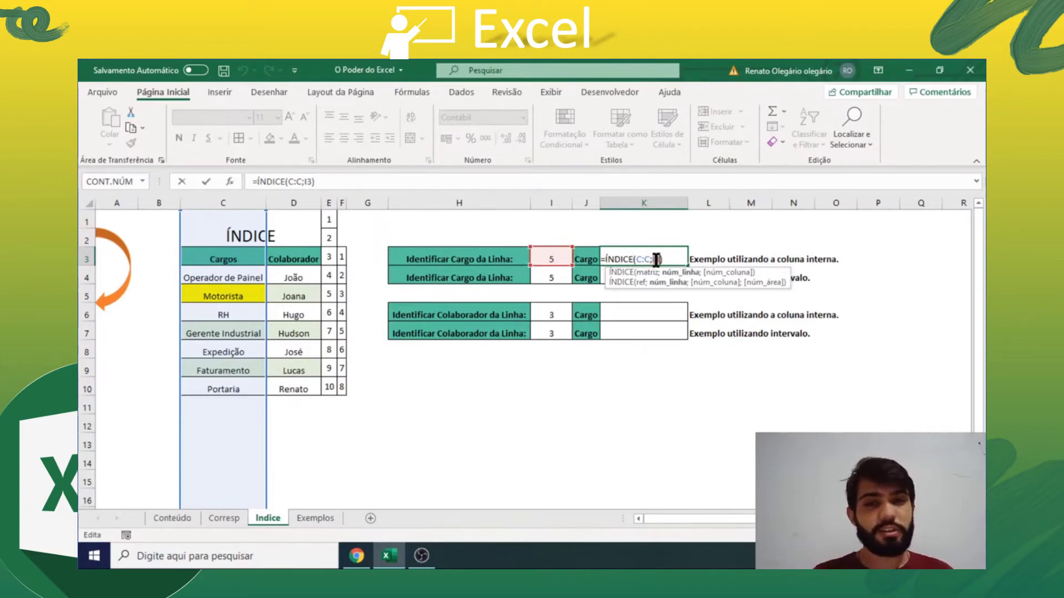
text(I)
key(BackSpace)
text(5)
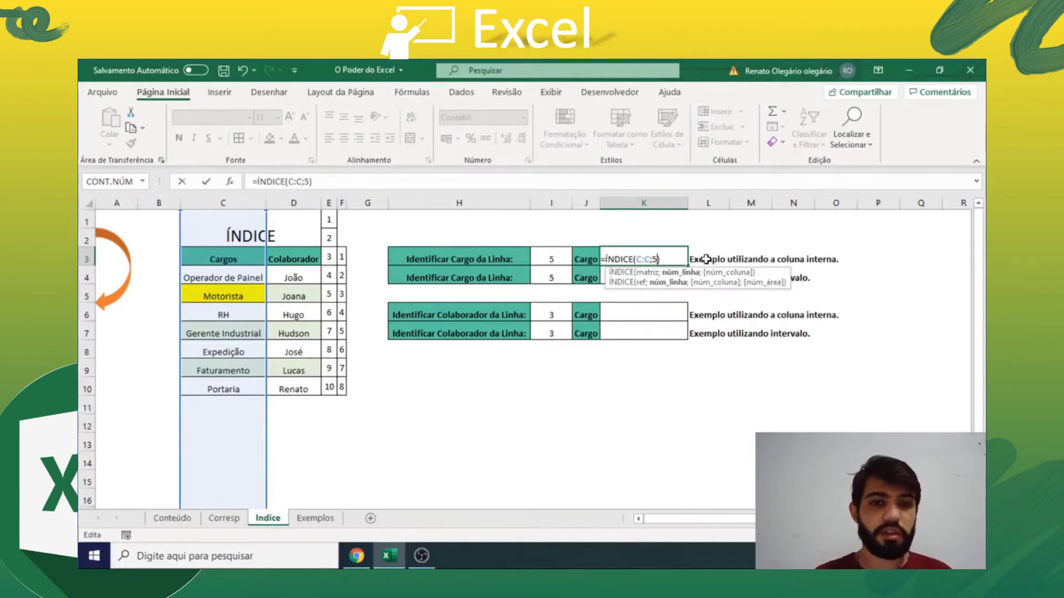
key(Return)
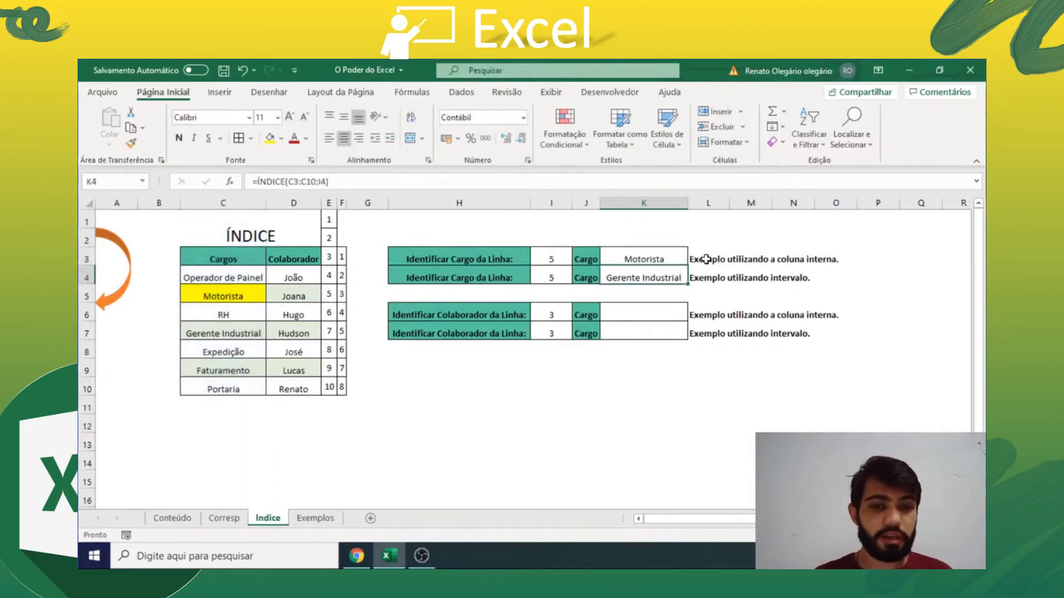
- Restore the cell reference I3 as the row number in K3's formula, giving =ÍNDICE(C:C;I3)
double_click(649, 257)
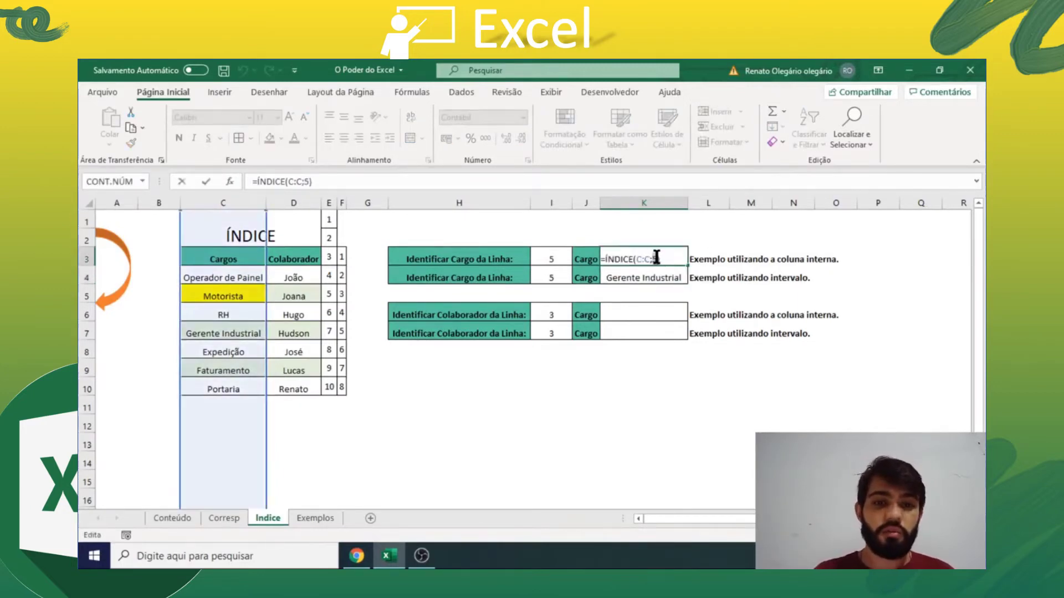
double_click(655, 258)
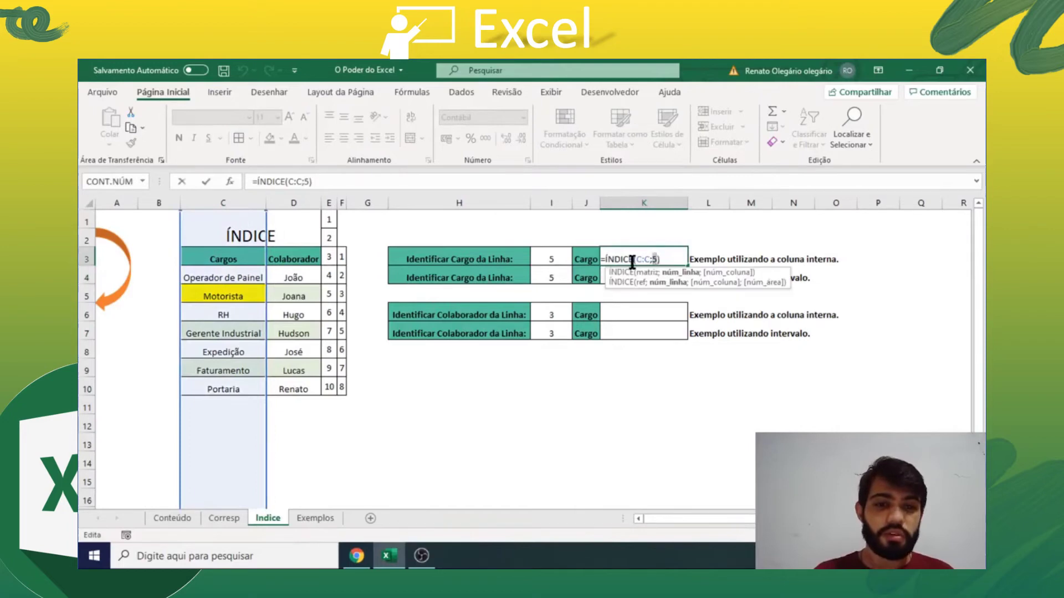
key(BackSpace)
click(560, 259)
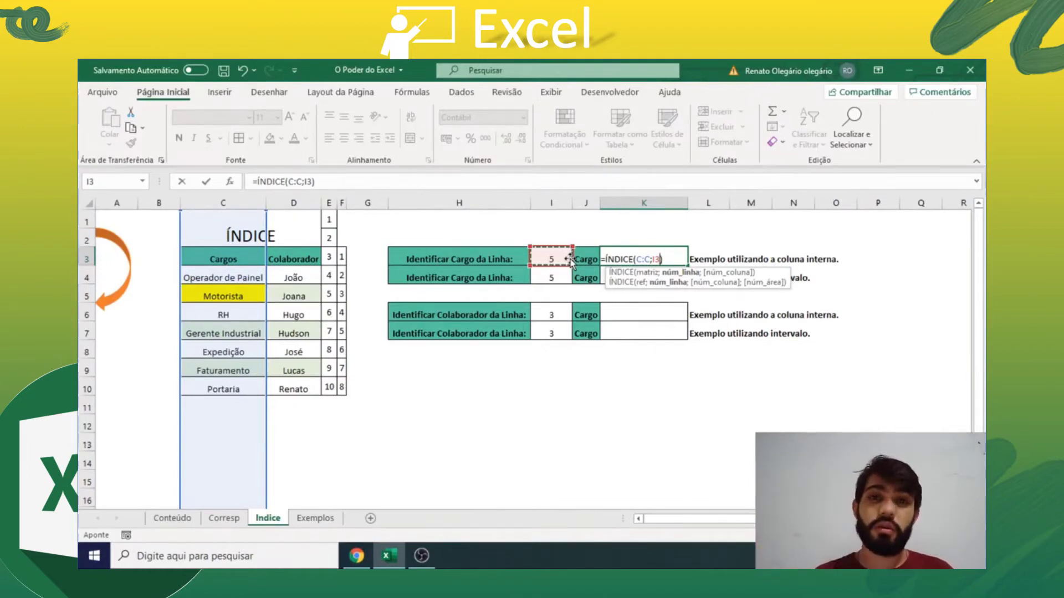
key(Return)
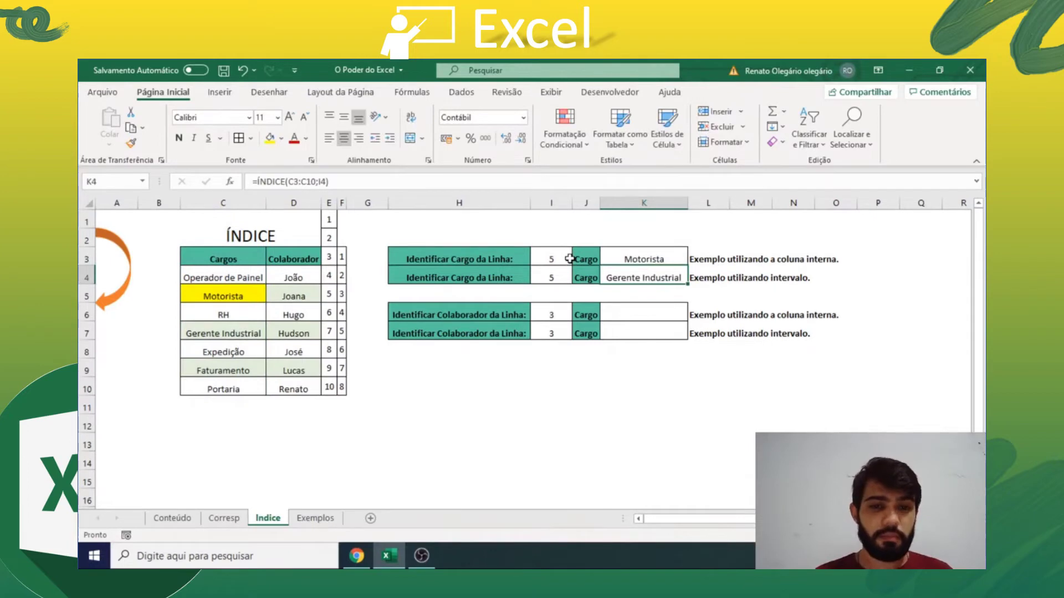
- Compare the matrix arguments of the ÍNDICE formulas in K3 and K4, C:C against C3:C10
double_click(627, 258)
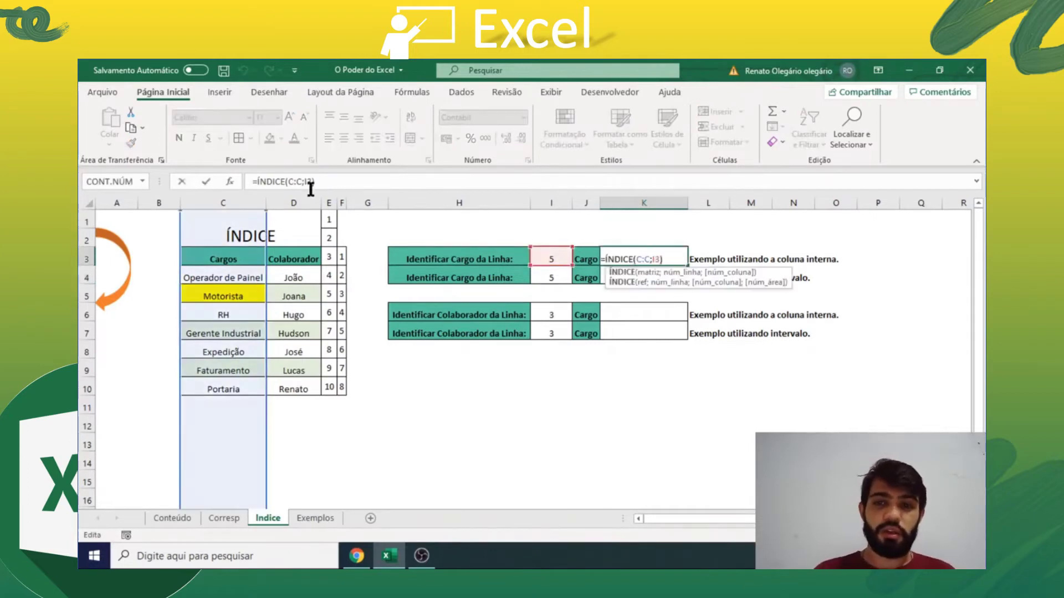
key(Escape)
double_click(636, 276)
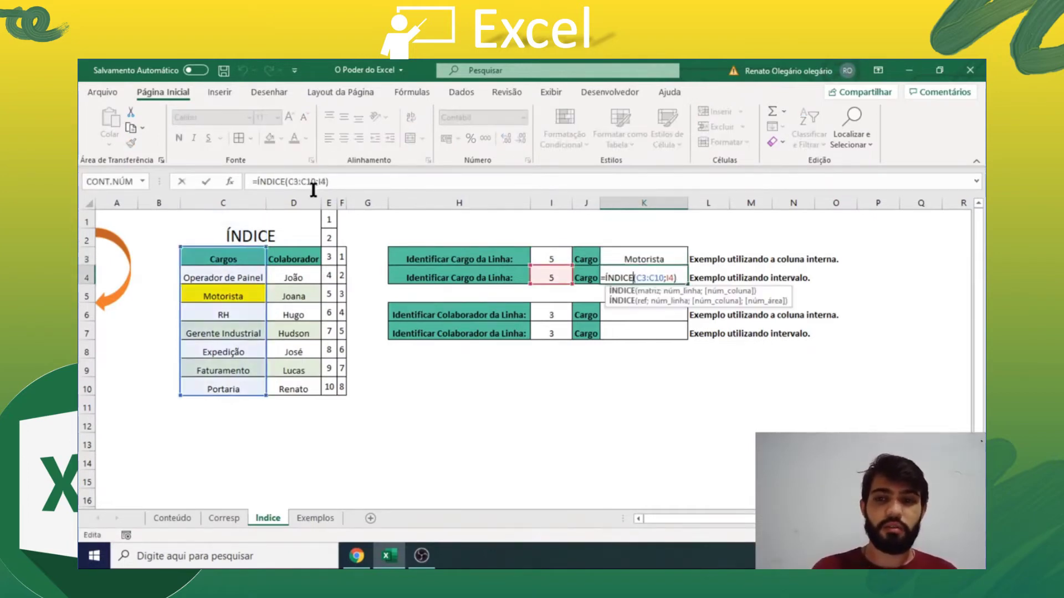
drag(289, 183, 315, 182)
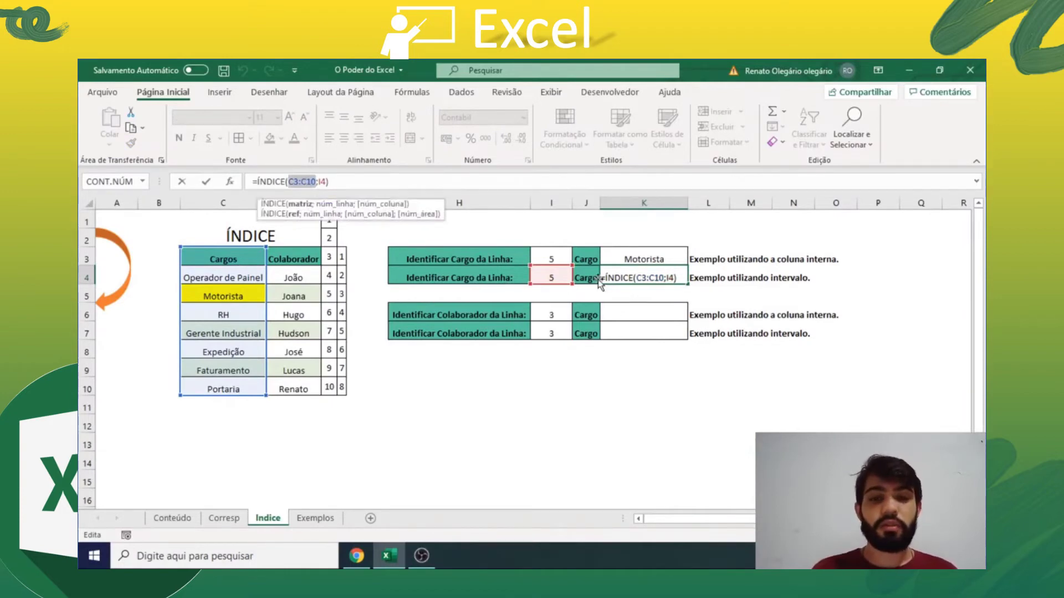
click(638, 279)
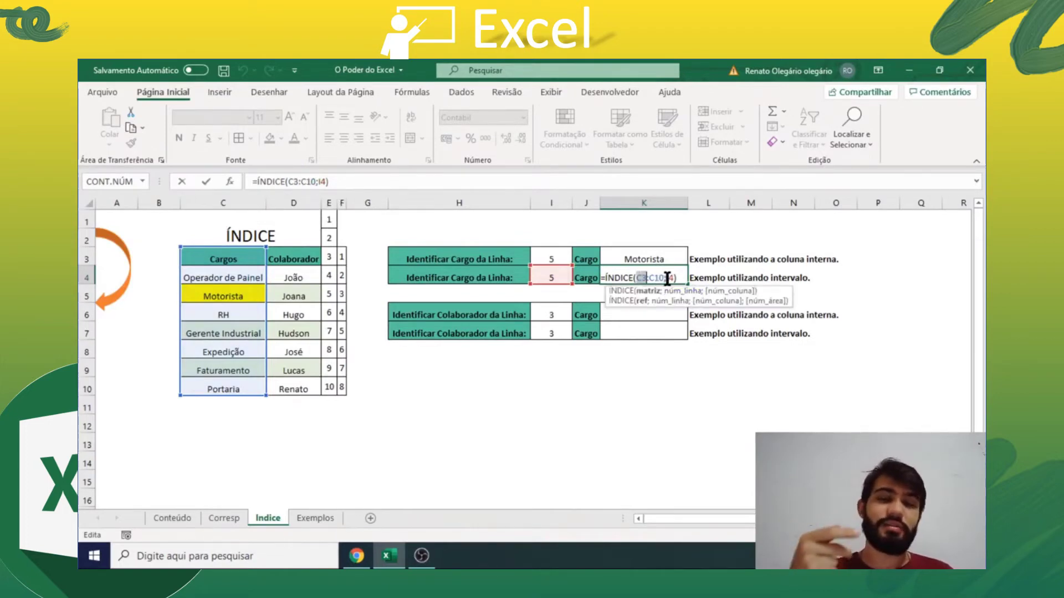
key(ctrl+Return)
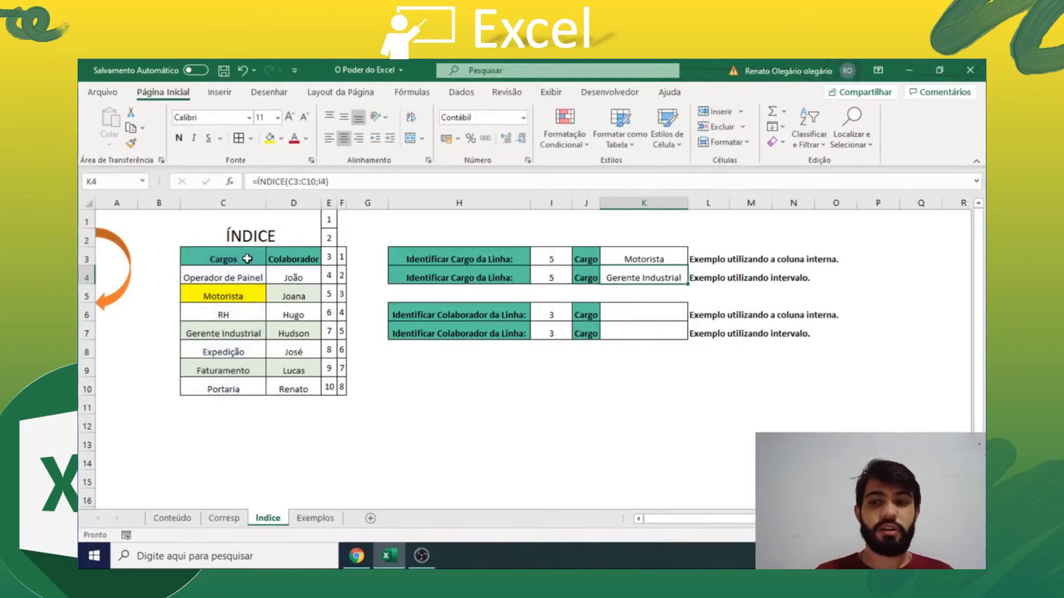
- Count five positions down from the Cargos header and fill the Gerente Industrial cell C7 with yellow
click(247, 259)
click(249, 277)
click(250, 295)
click(252, 314)
click(250, 333)
click(269, 138)
click(647, 315)
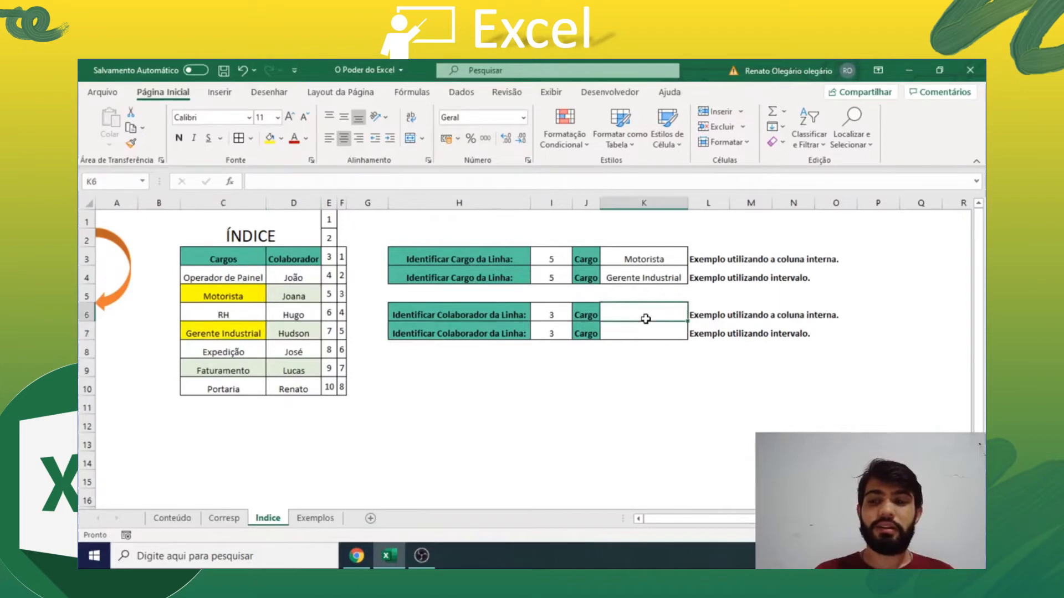
- Set the Cargo row number in I3 to 2 for the whole-column example
click(548, 280)
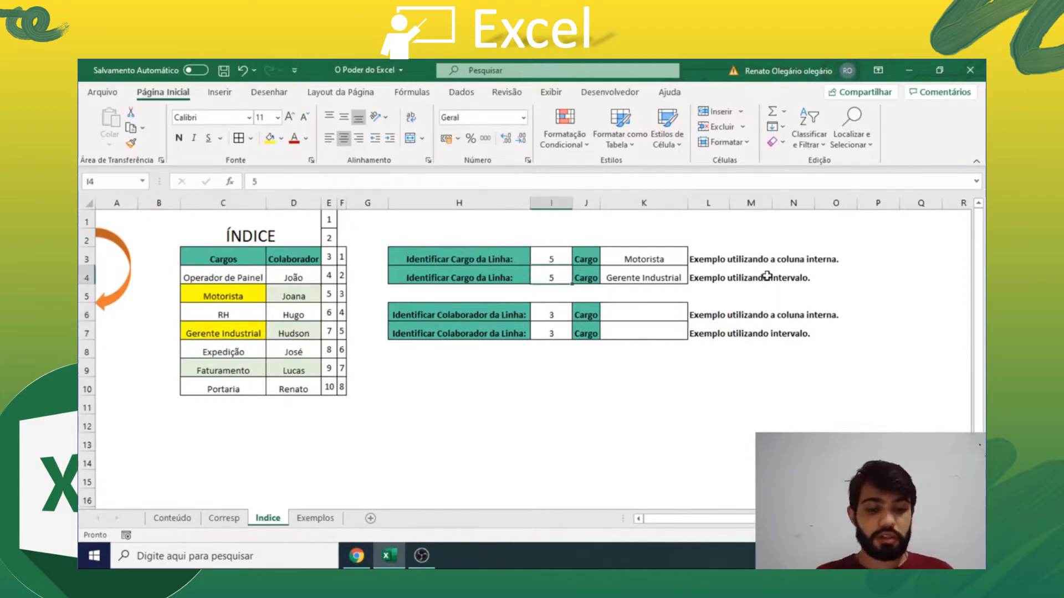
key(Up)
text(2)
key(Return)
key(Up)
key(Right)
key(Right)
key(Left)
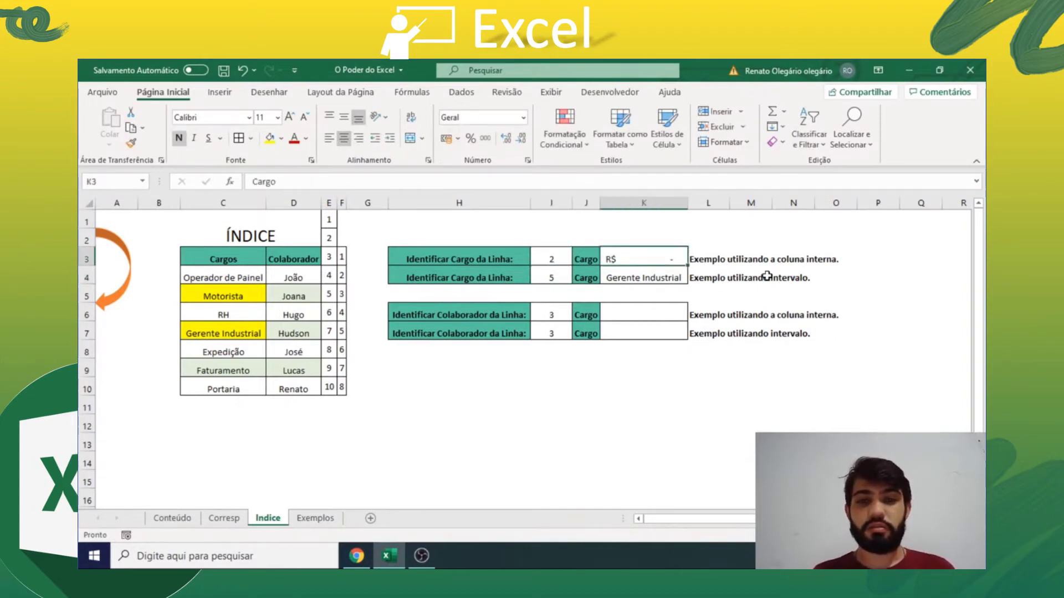
- Unmerge the ÍNDICE title cell spanning C1:D2 above the table
click(254, 219)
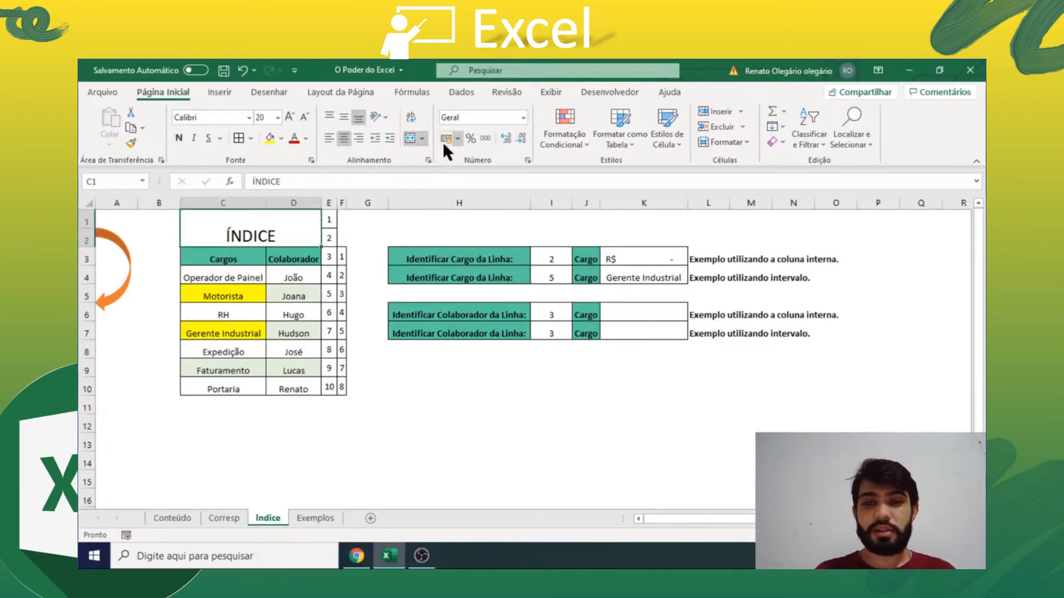
click(411, 138)
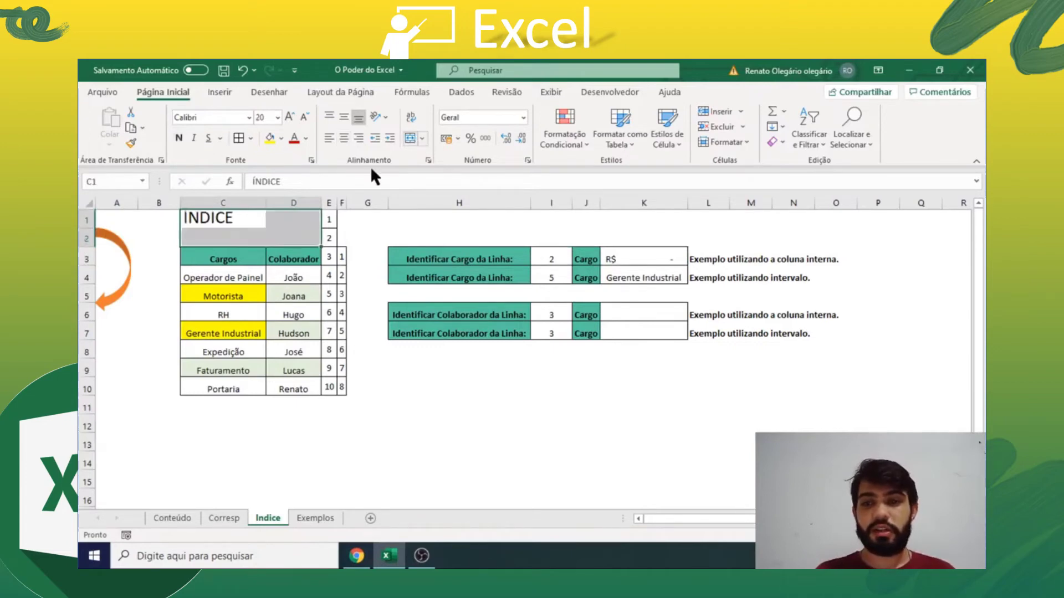
click(216, 234)
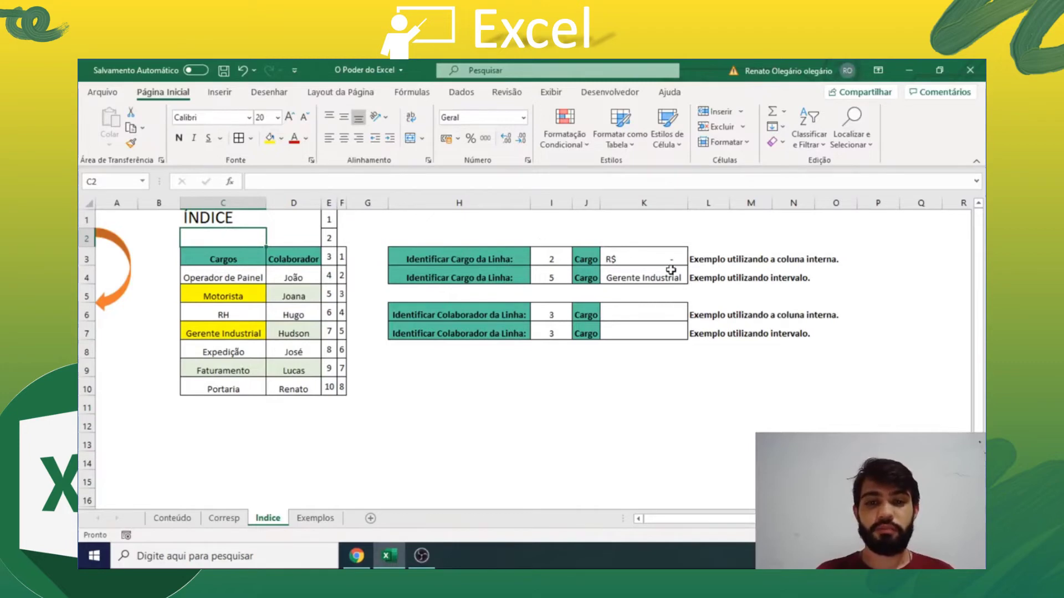
- Set the number format of column K to Geral and check K3 against its row number in I3 and cell C2
click(636, 261)
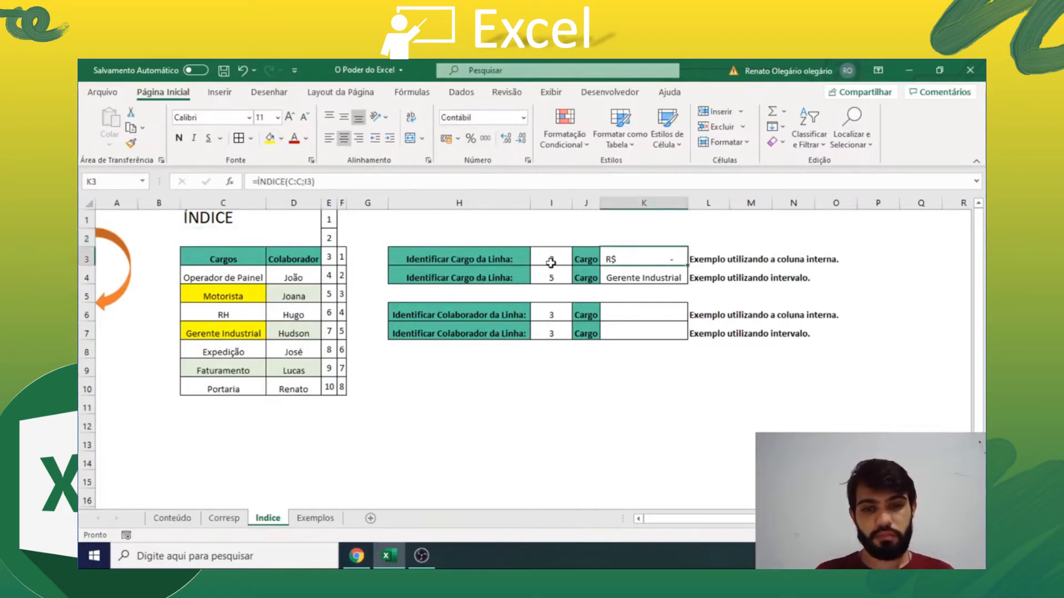
click(643, 203)
click(523, 117)
click(518, 135)
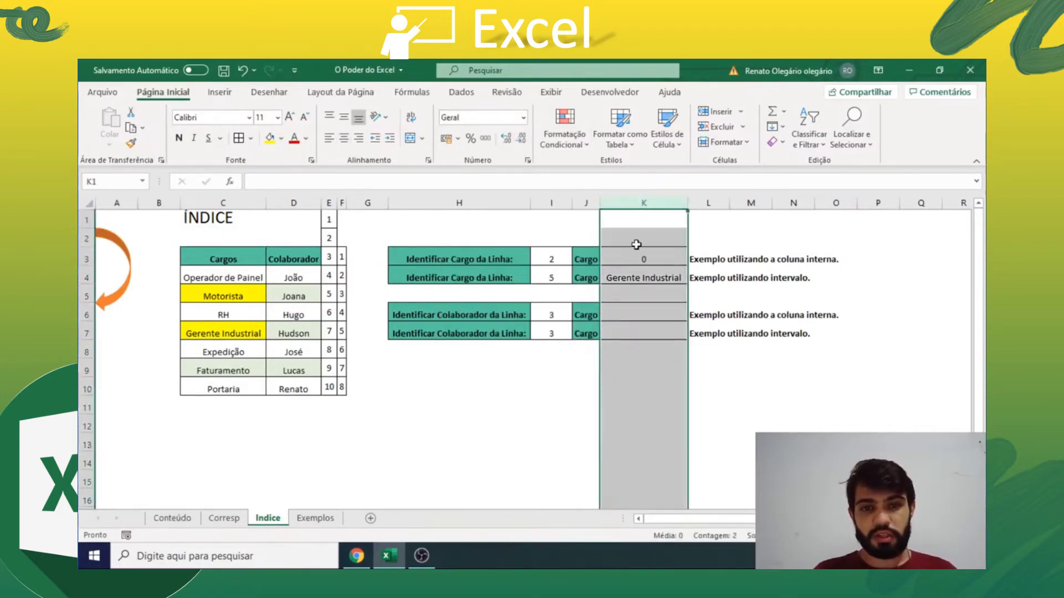
click(559, 259)
click(648, 260)
click(235, 237)
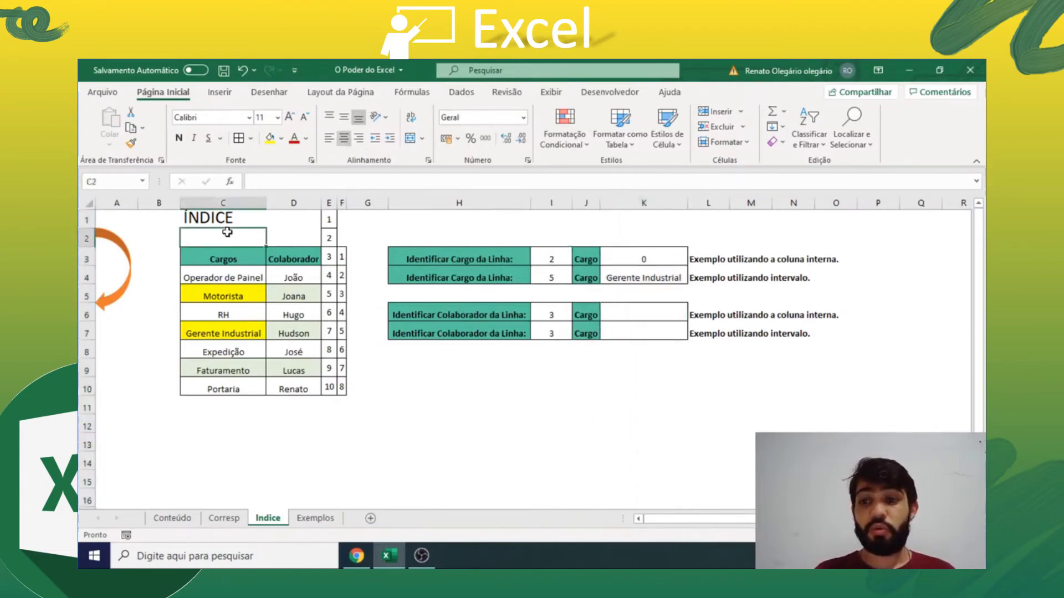
- Set both Cargo row numbers in I3 and I4 to 6 and check the interval example against cell C8
click(647, 258)
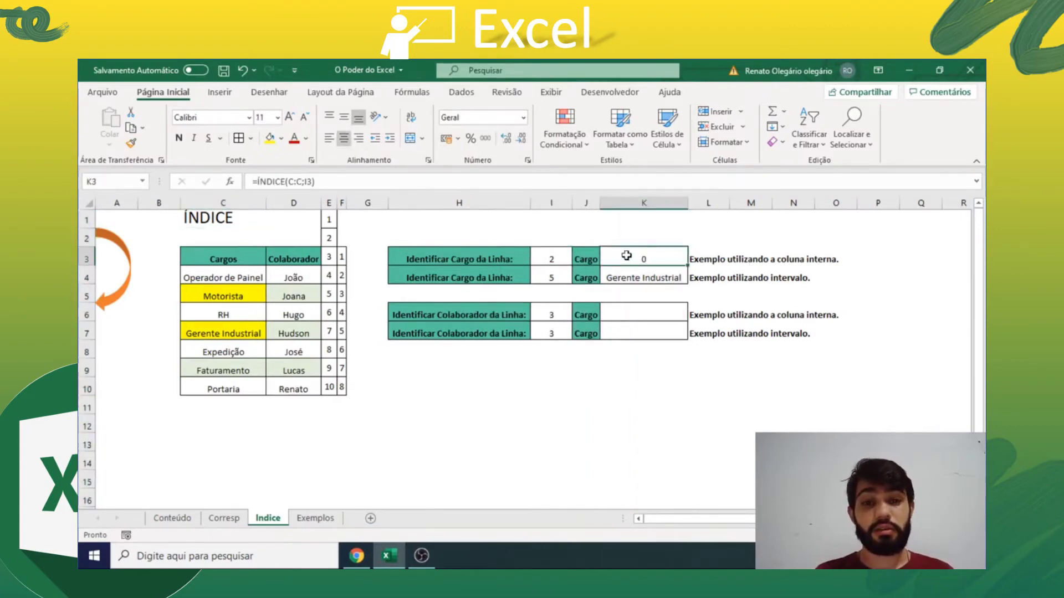
click(557, 258)
text(6)
key(Return)
key(Up)
key(Down)
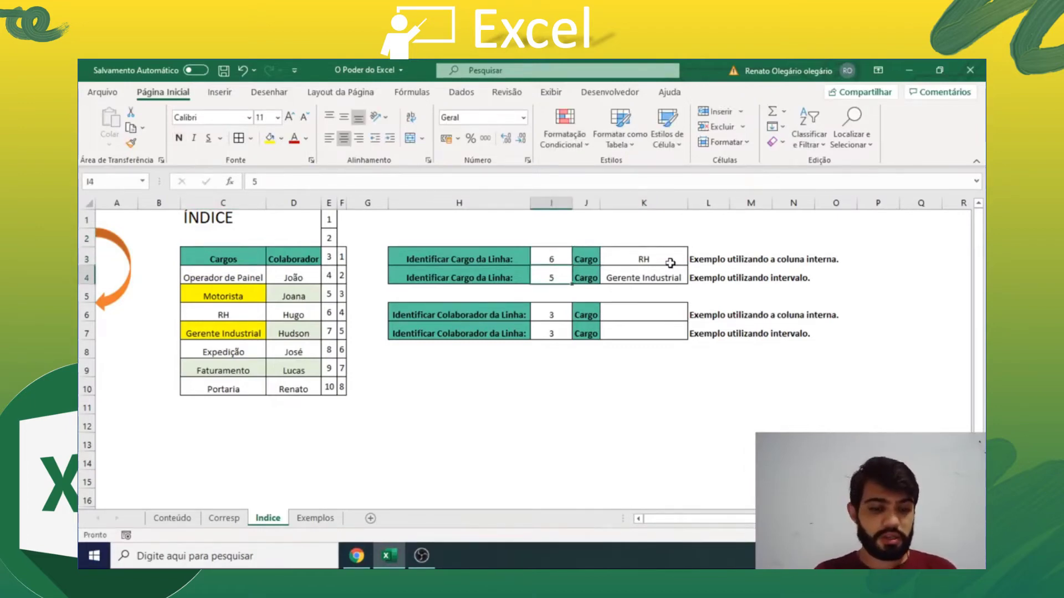
text(6)
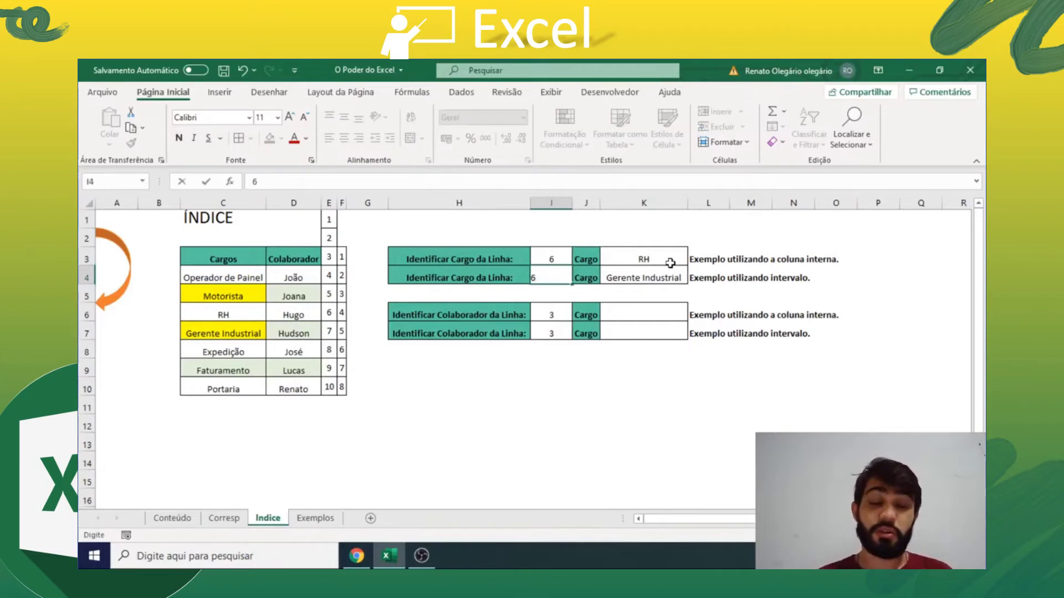
key(Return)
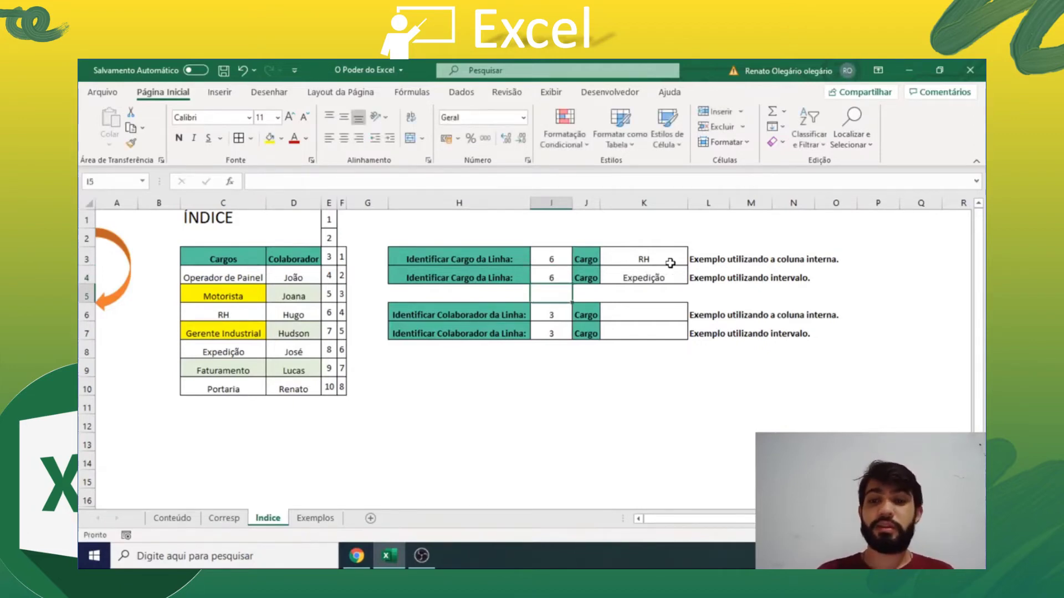
click(240, 355)
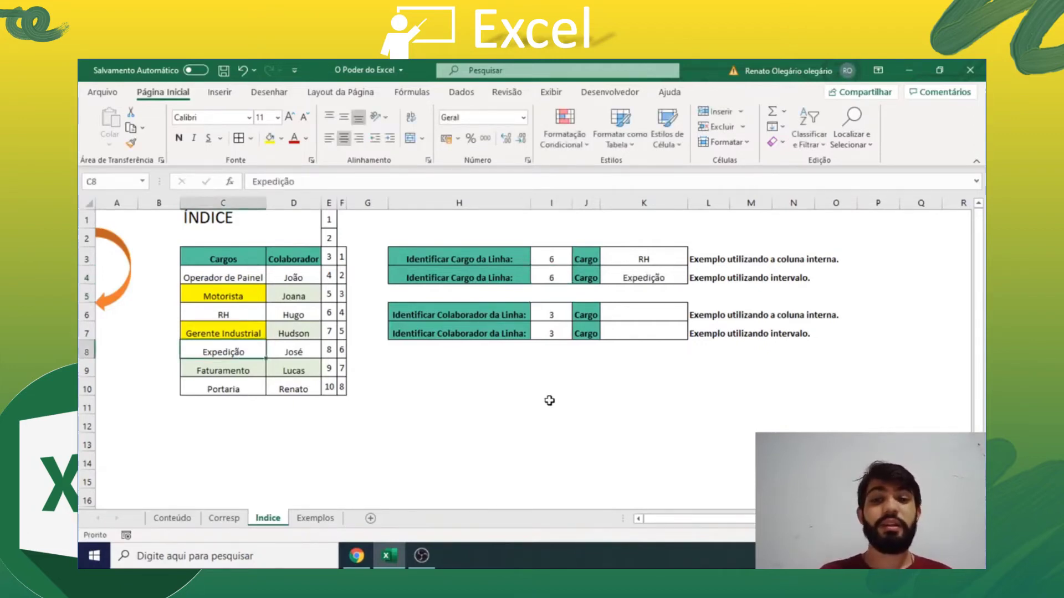
- Enter the formula =ÍNDICE(D:D;I6) in K6 to return the Colaborador using the whole column
click(635, 311)
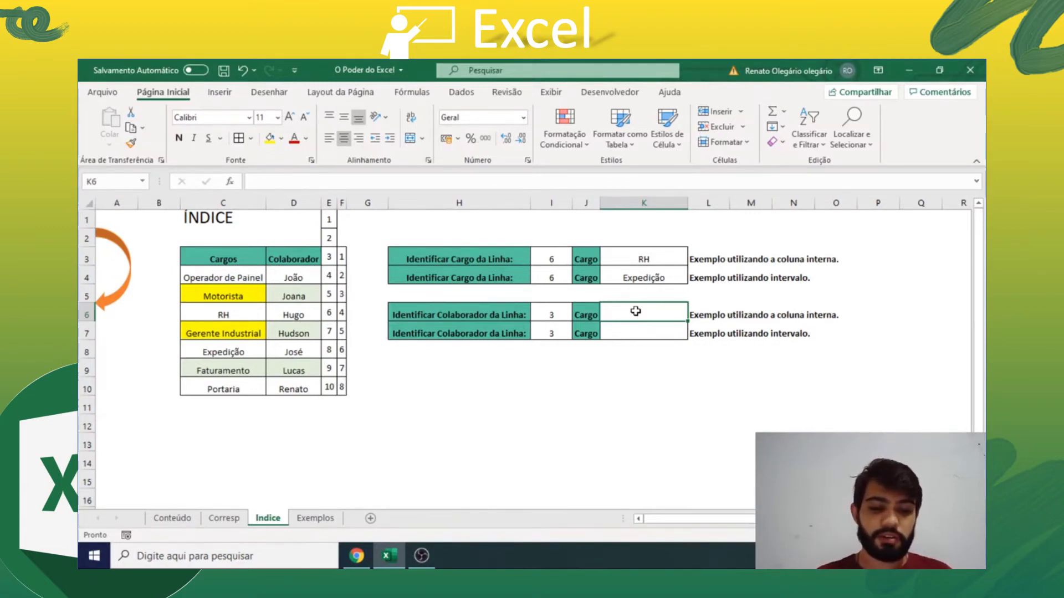
text(=indice()
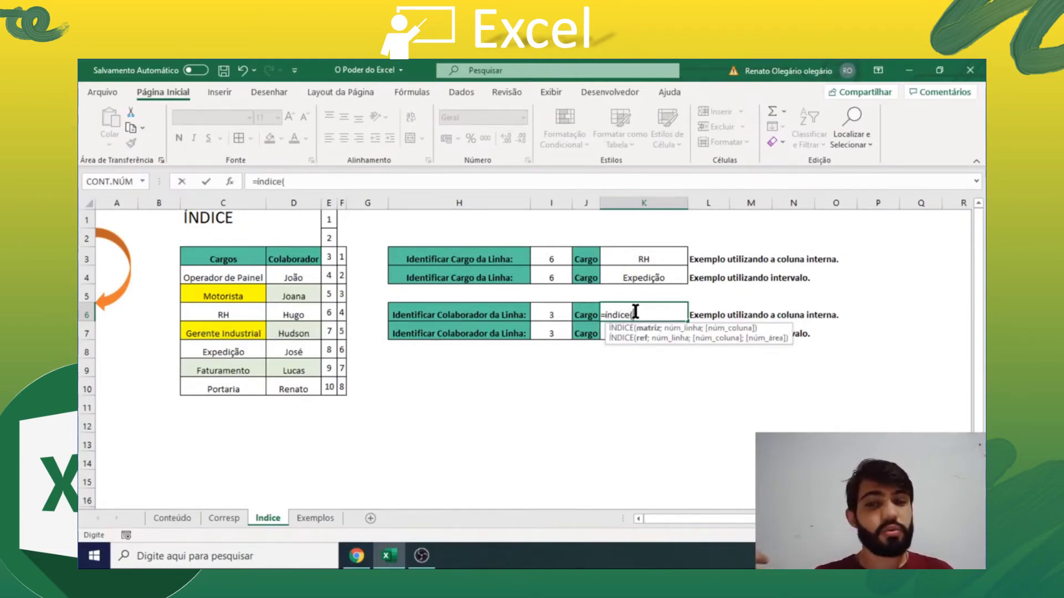
click(306, 200)
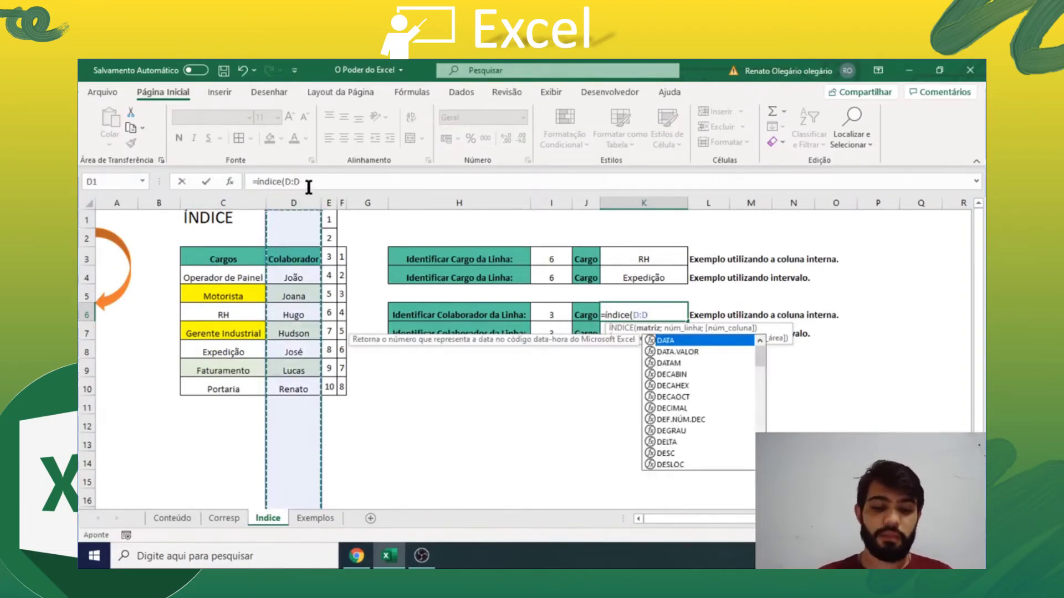
text(;)
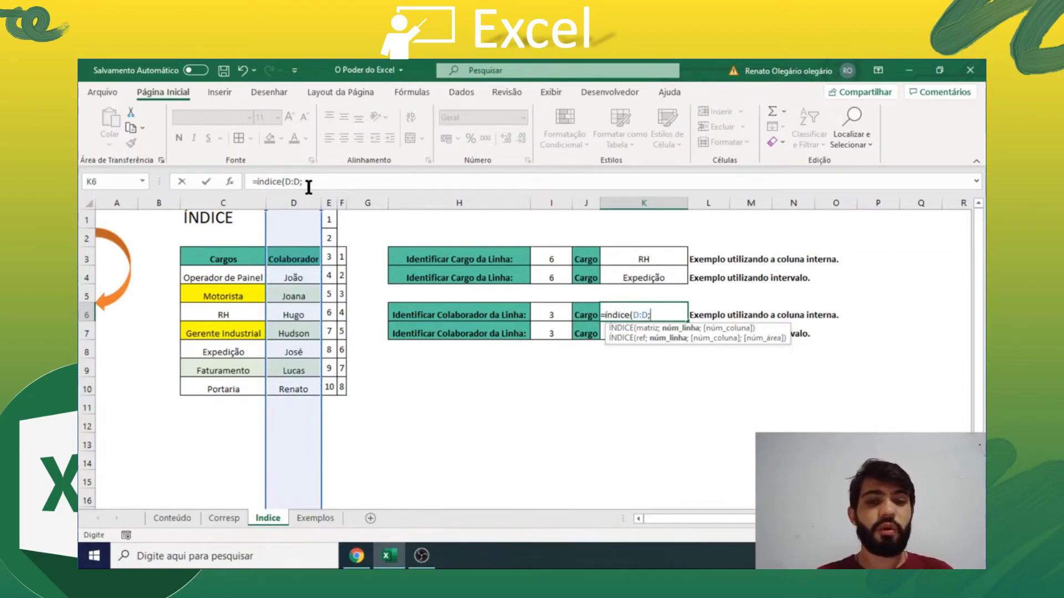
click(557, 311)
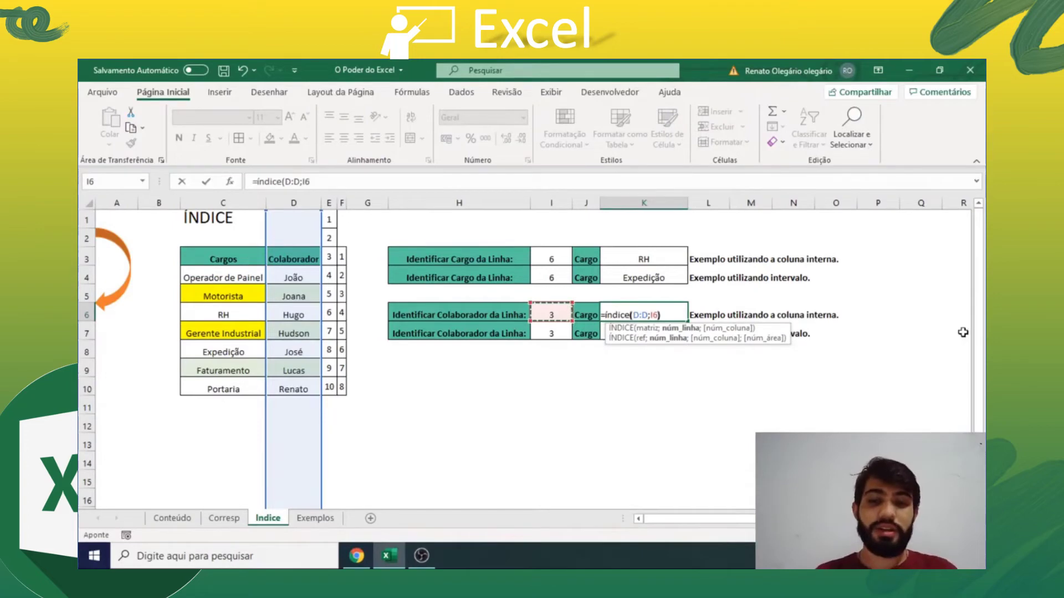
text())
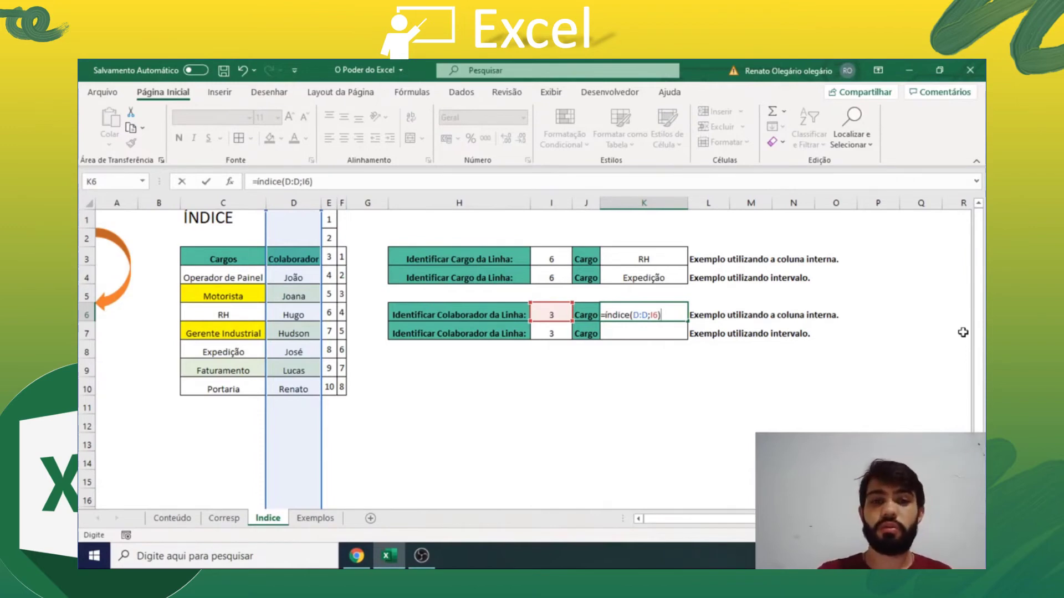
key(Return)
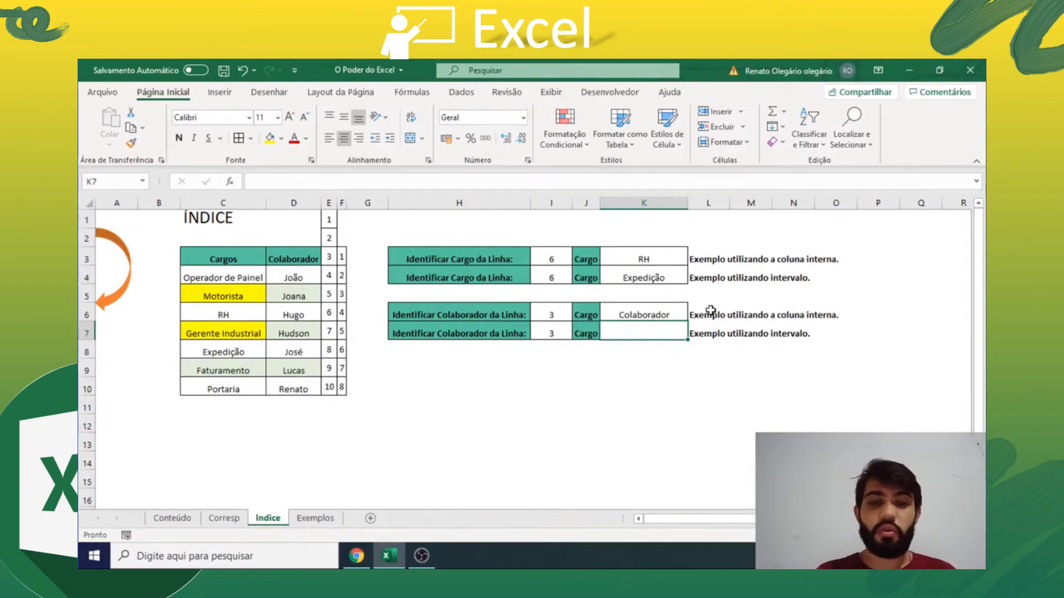
- Check the whole-column formula in K6 against the Colaborador header in D3
double_click(684, 315)
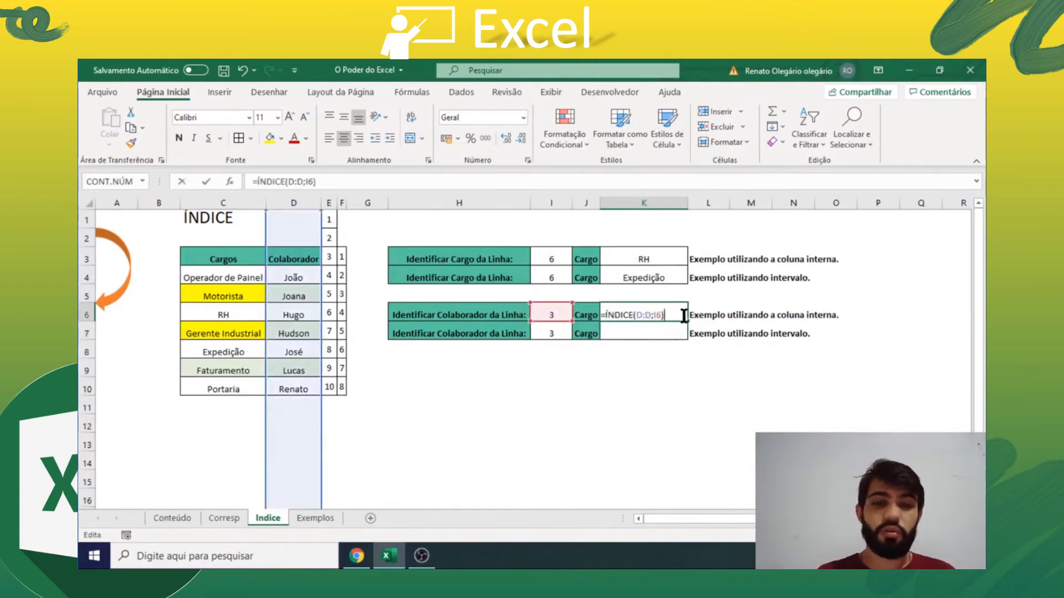
click(289, 239)
click(293, 253)
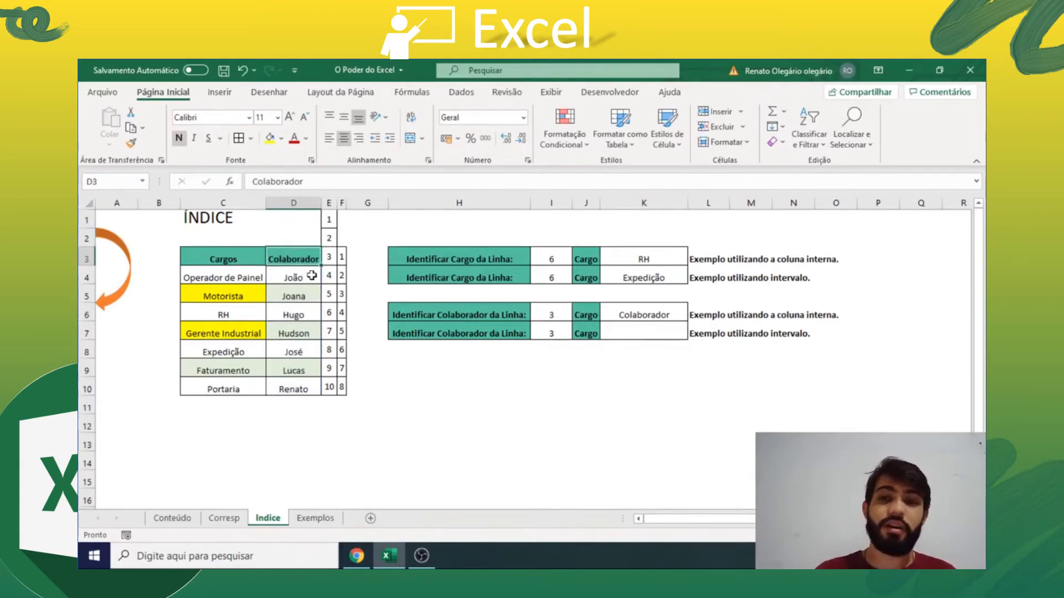
- Set both Colaborador row numbers in I6 and I7 to 4
click(565, 317)
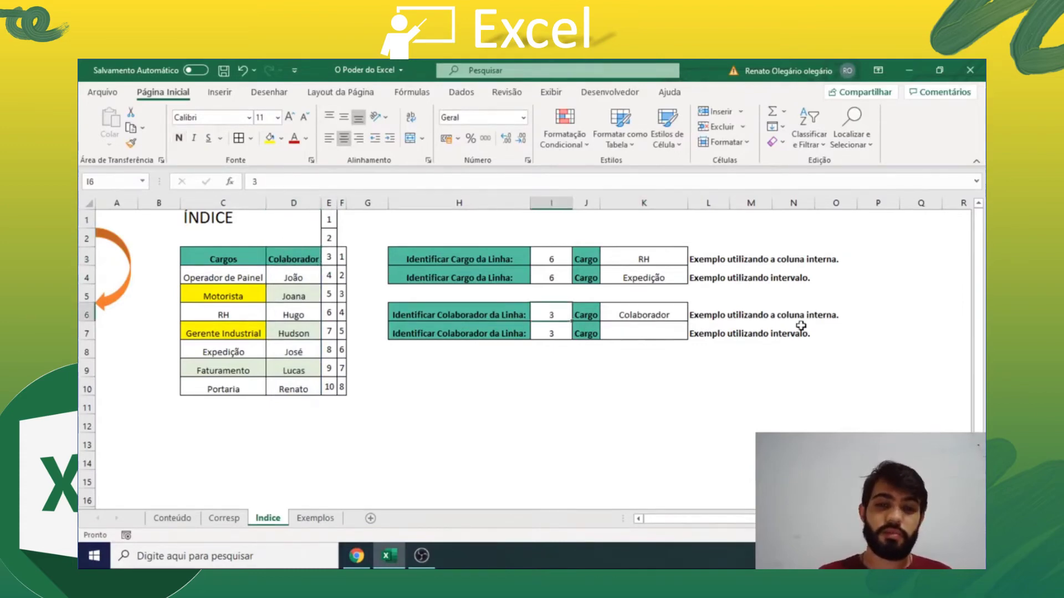
text(4)
key(Return)
key(Up)
- Enter the formula =ÍNDICE(D:D;I7) in K7 for the second Colaborador example
key(Right)
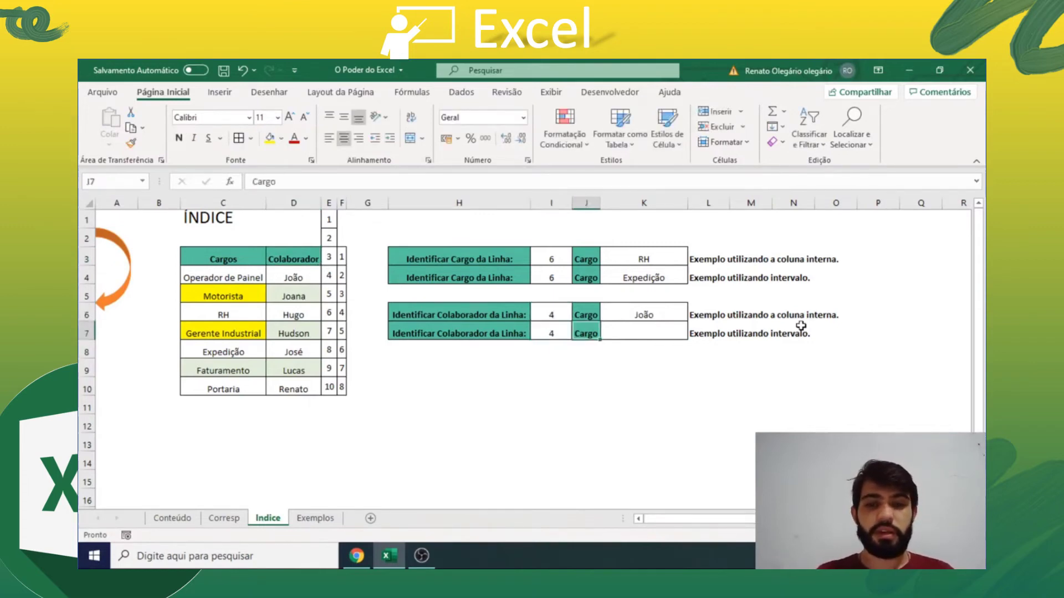
key(Right)
key(Down)
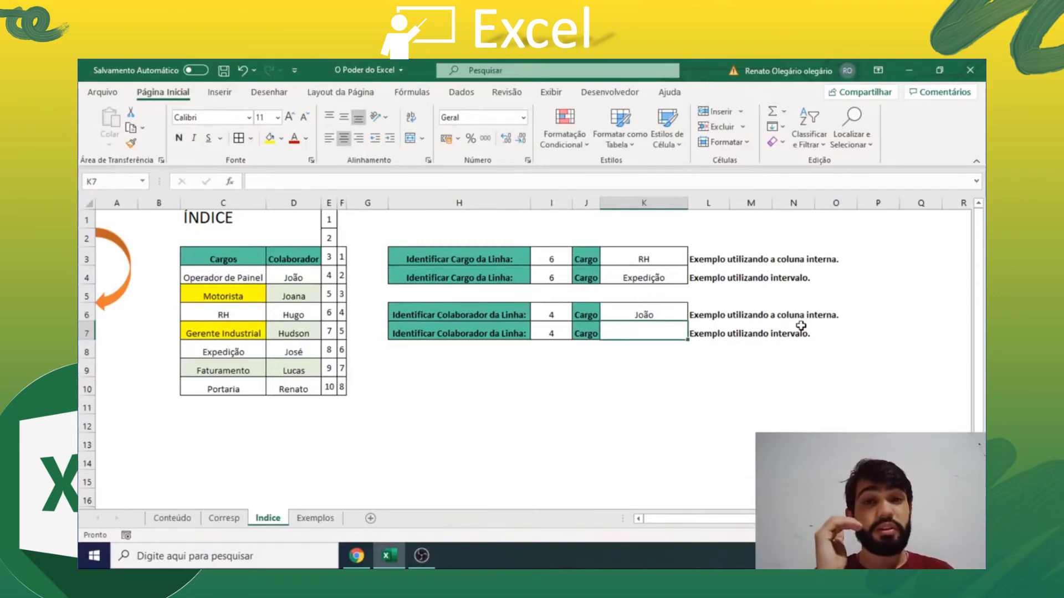
text(=)
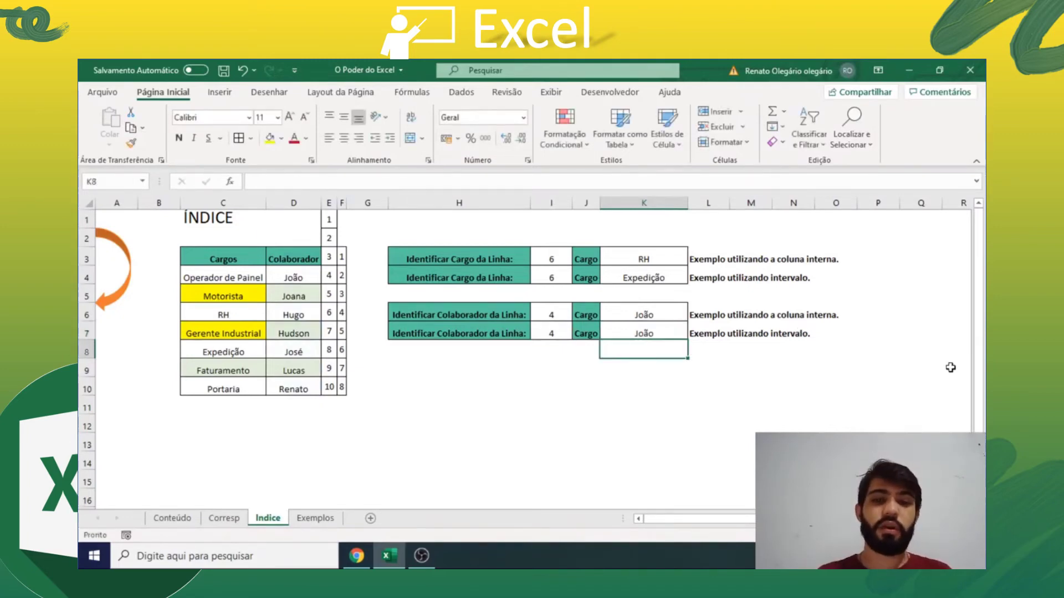
key(Up)
key(Left)
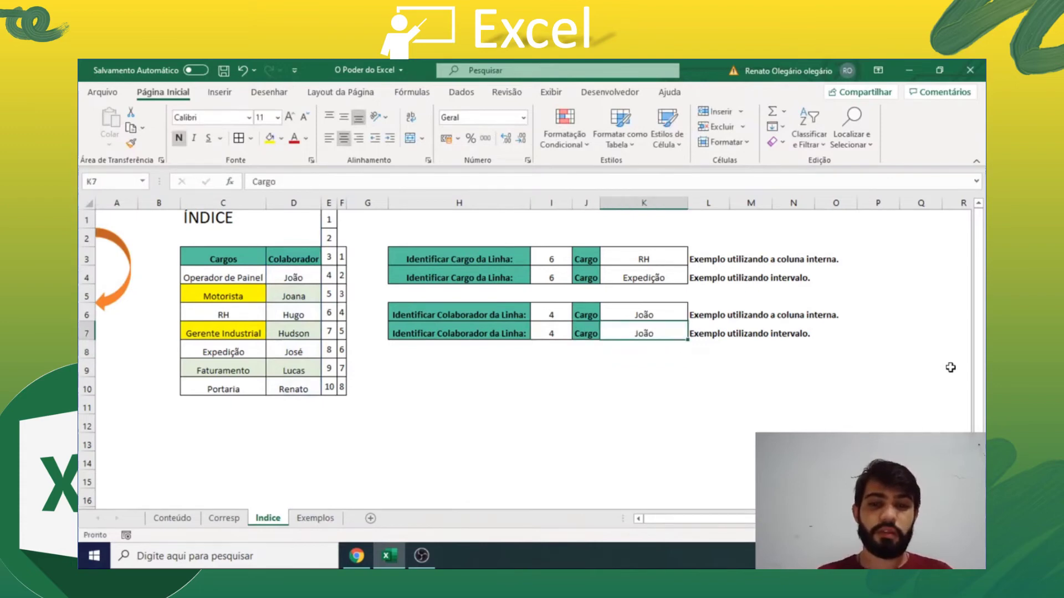
- Replace the whole-column reference D:D in K7's ÍNDICE formula with the interval D3:D10
drag(288, 182, 302, 183)
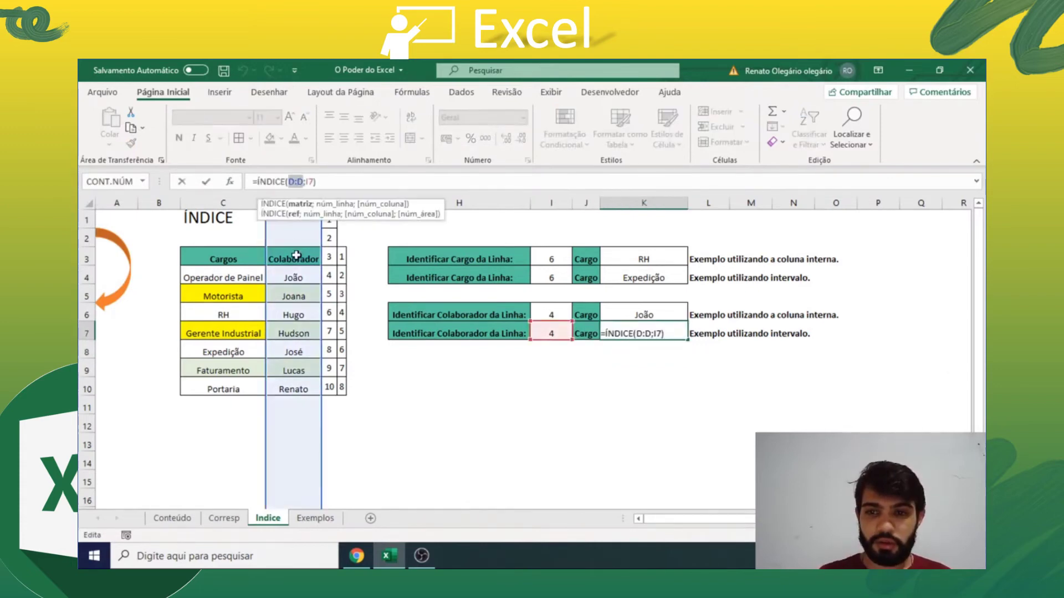
drag(297, 255, 299, 387)
key(Return)
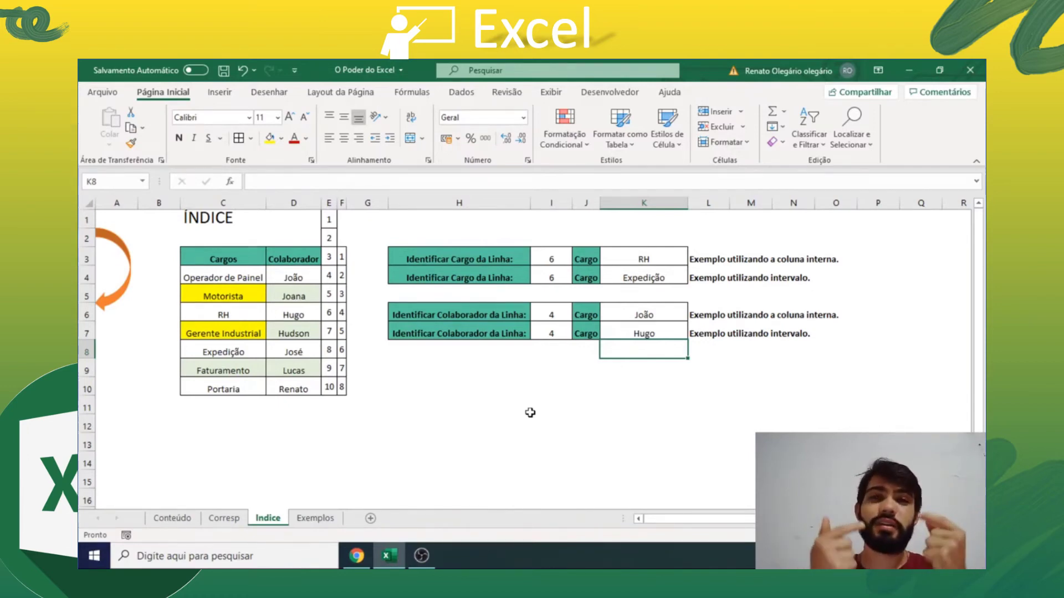
- Review the function syntax on the Conteúdo sheet and switch to the Corresp sheet
click(172, 518)
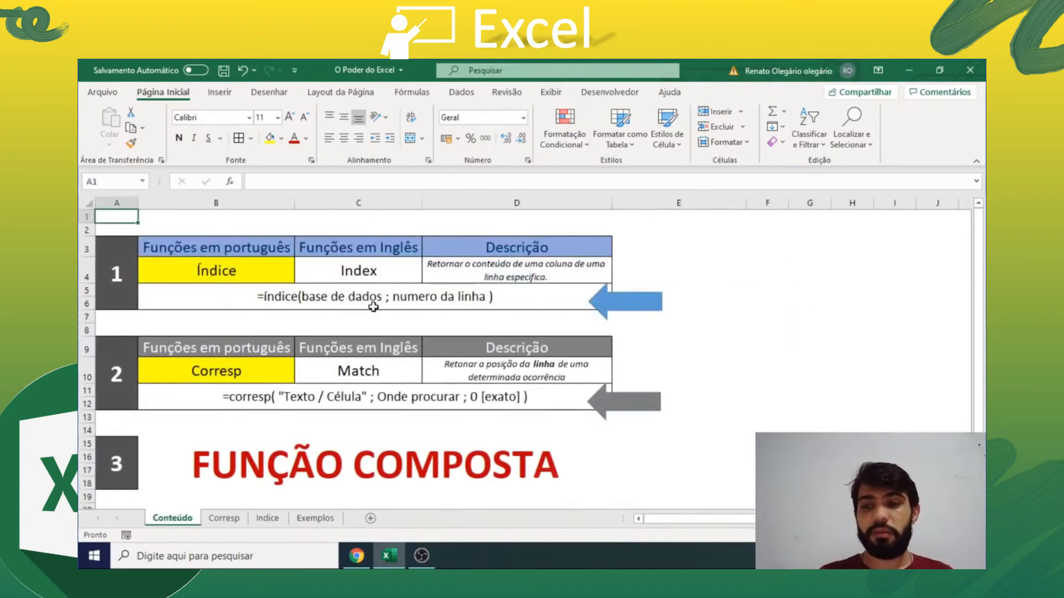
click(718, 334)
key(ctrl+Page_Down)
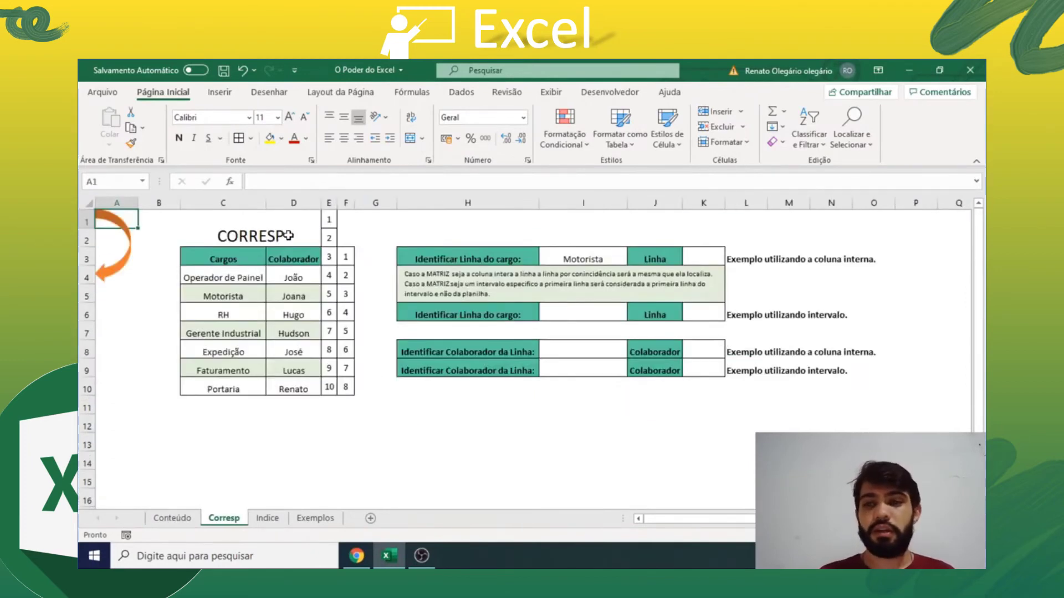